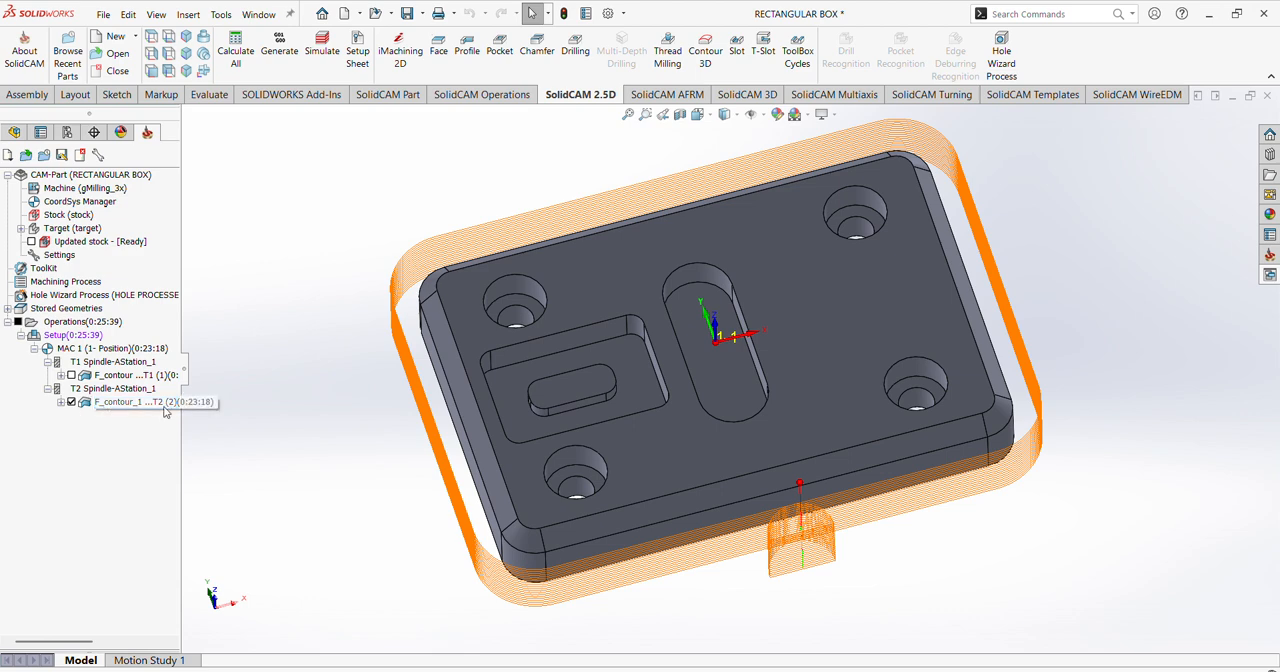
Step: Open the F_contour_1 profile operation and save and recalculate its toolpath
middle_drag(568, 435, 567, 367)
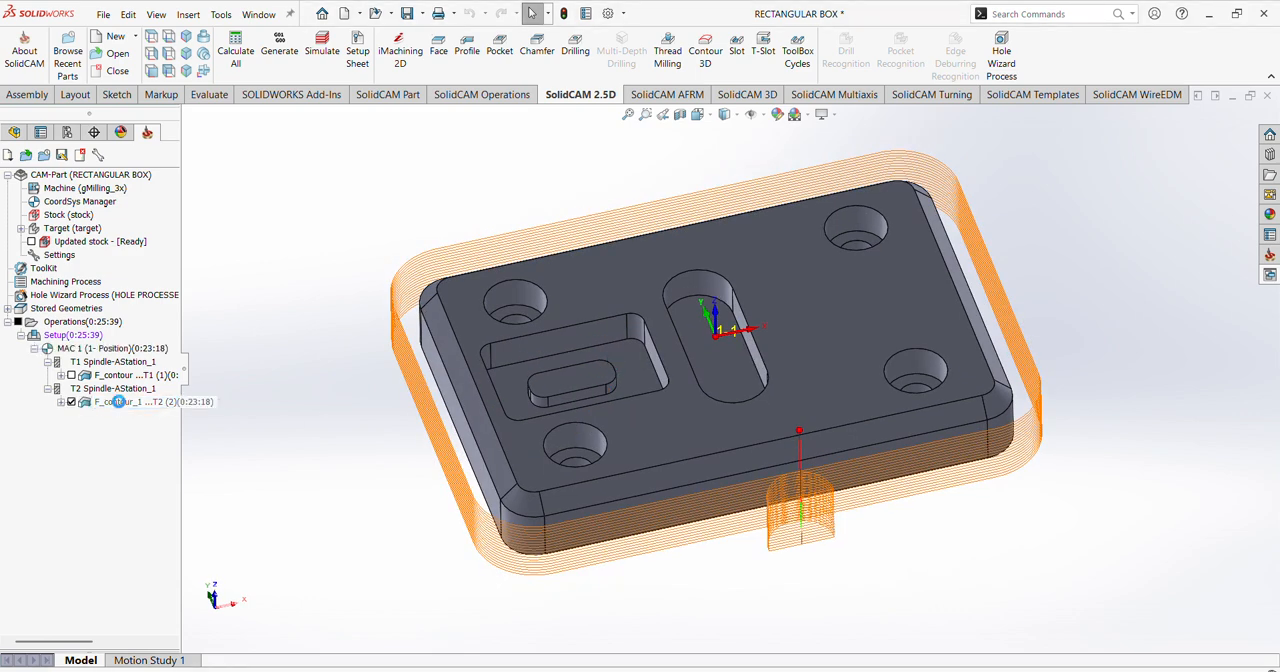
double_click(120, 403)
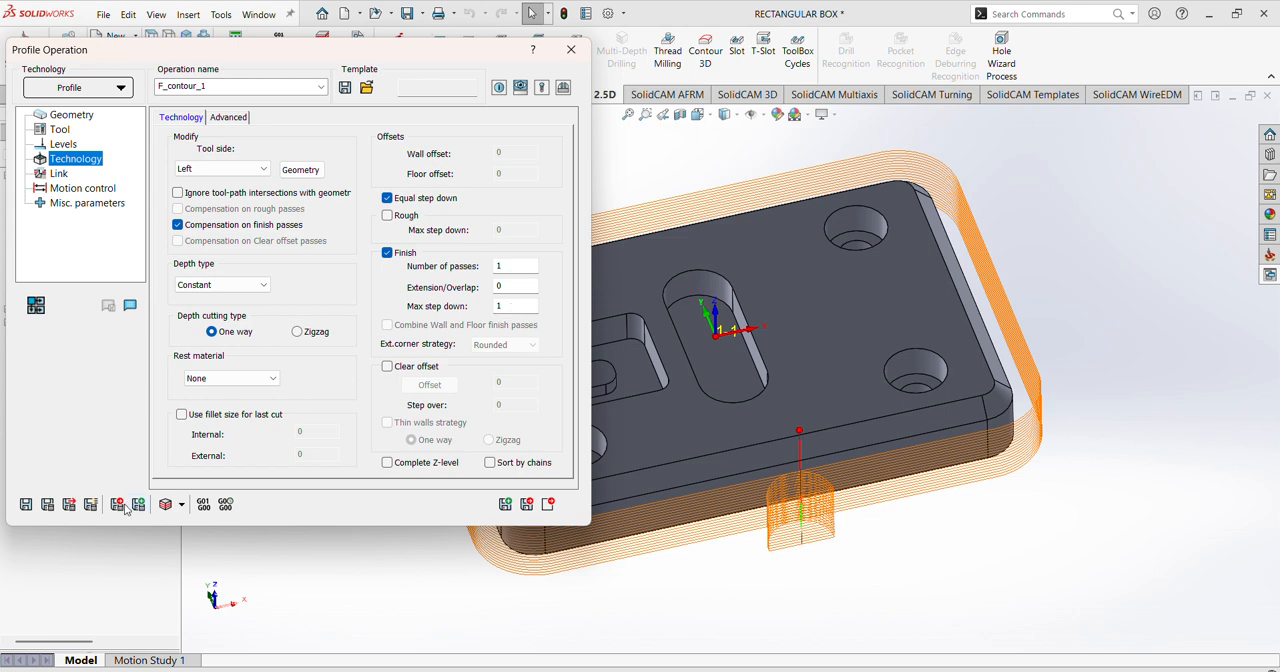
click(48, 505)
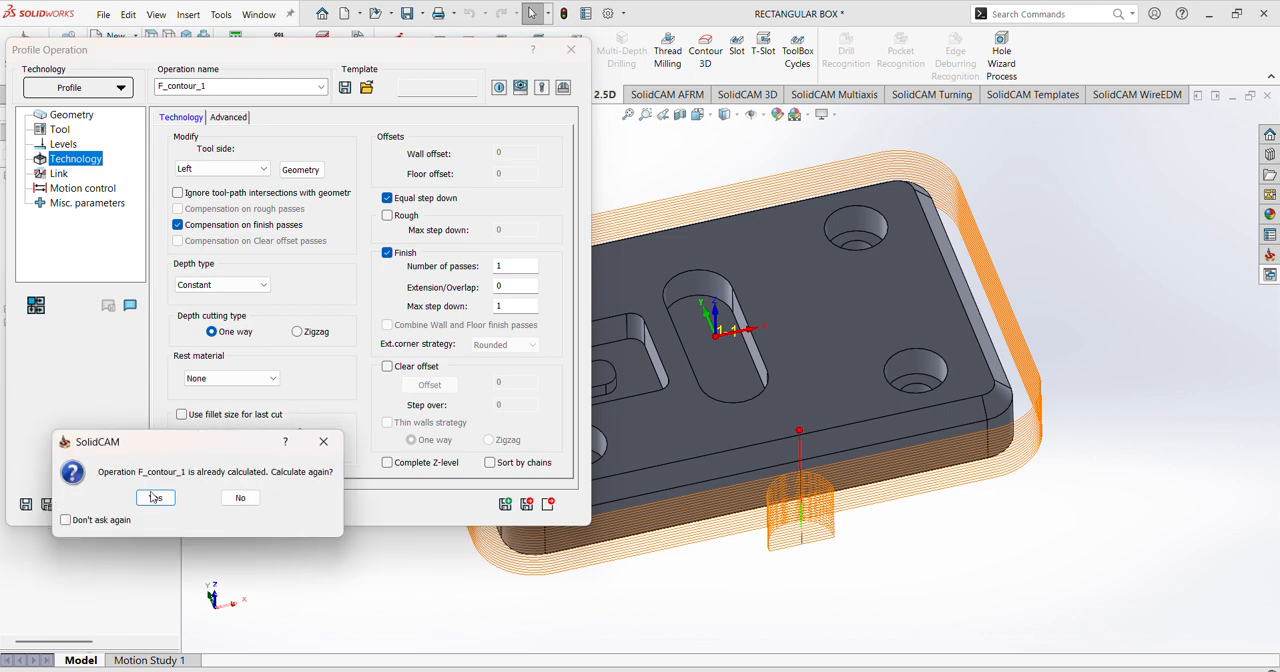
click(155, 497)
Step: Simulate the F_contour_1 toolpath with SolidVerify, and exit both the simulation and the profile operation
middle_drag(1013, 511, 925, 400)
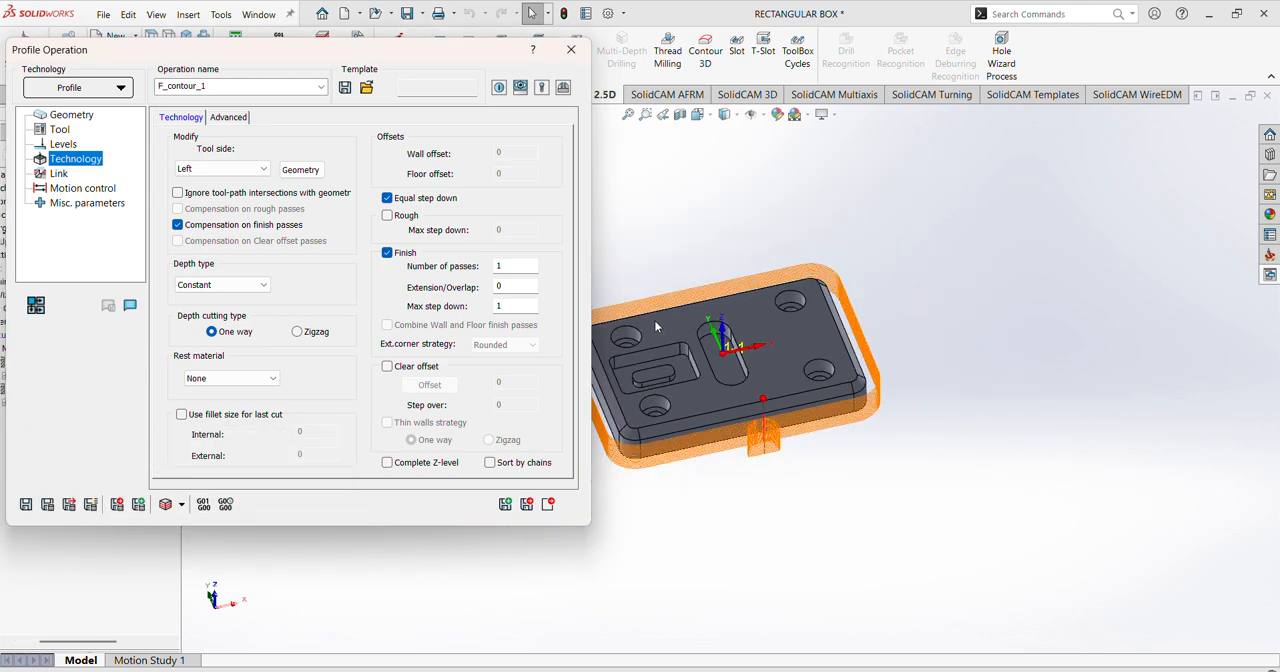
click(170, 505)
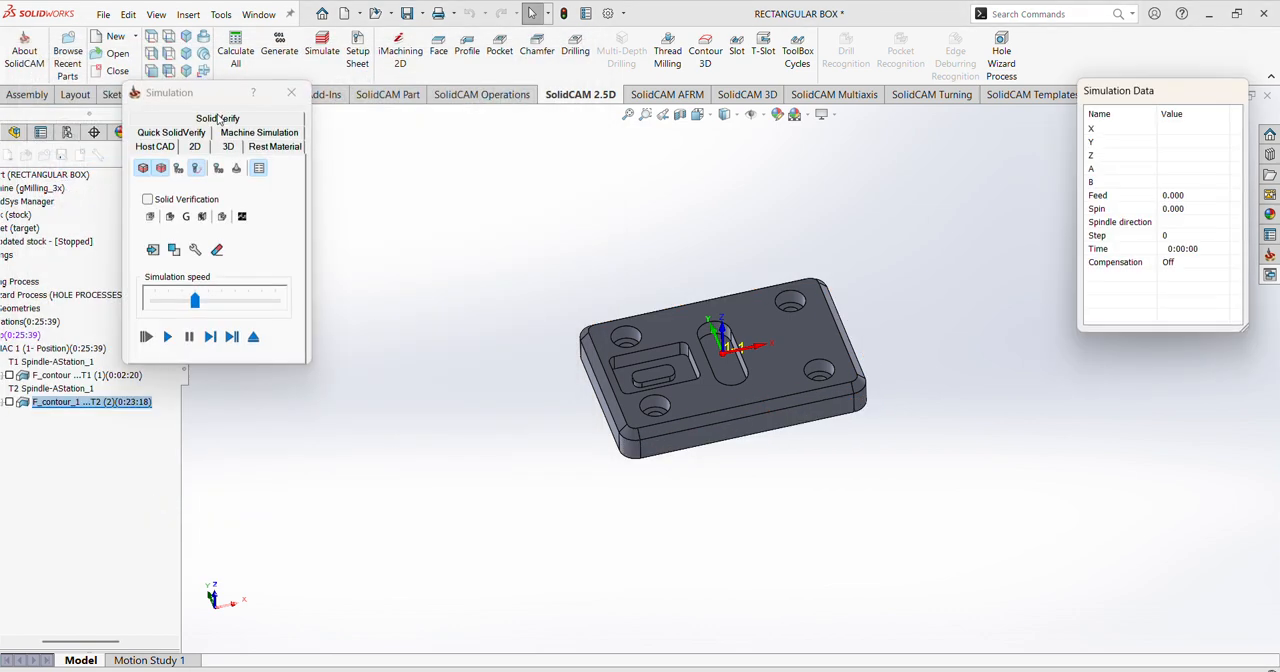
click(218, 119)
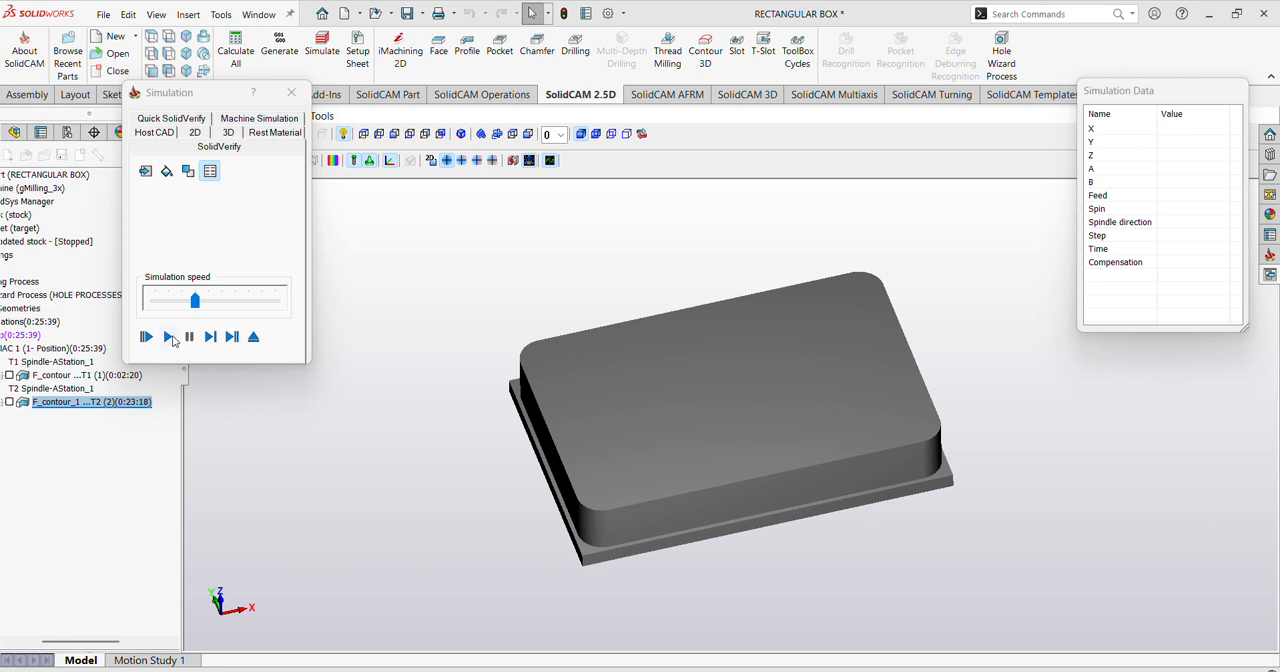
click(169, 337)
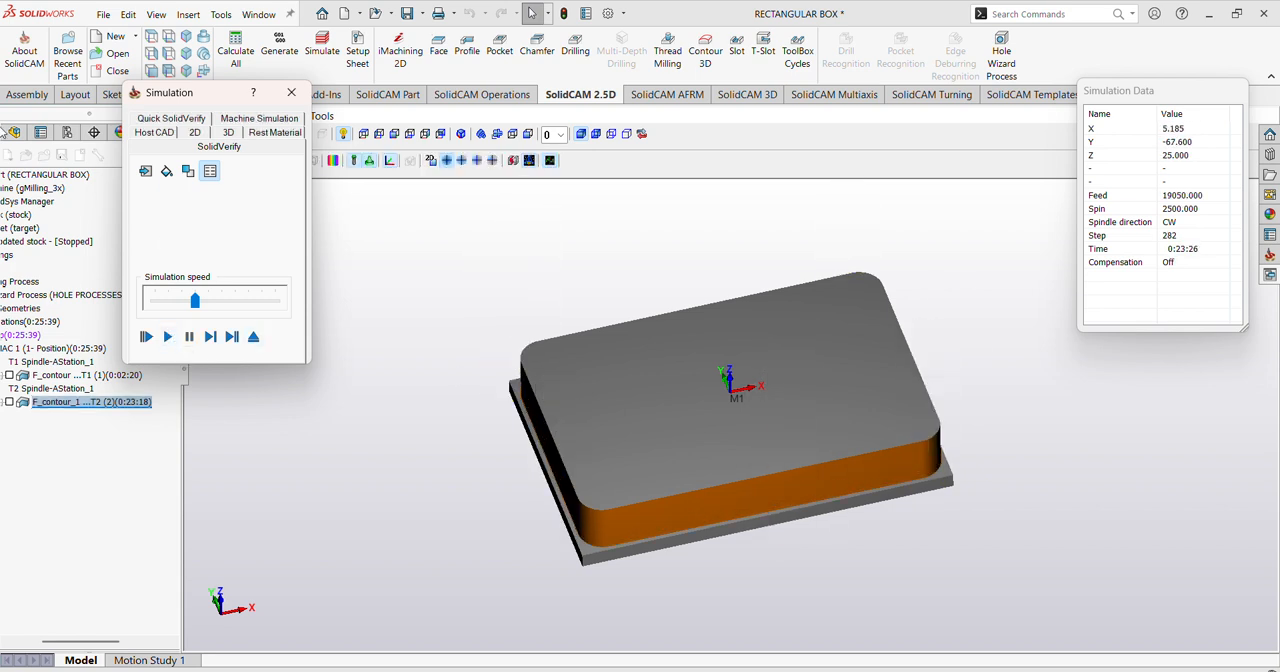
click(291, 93)
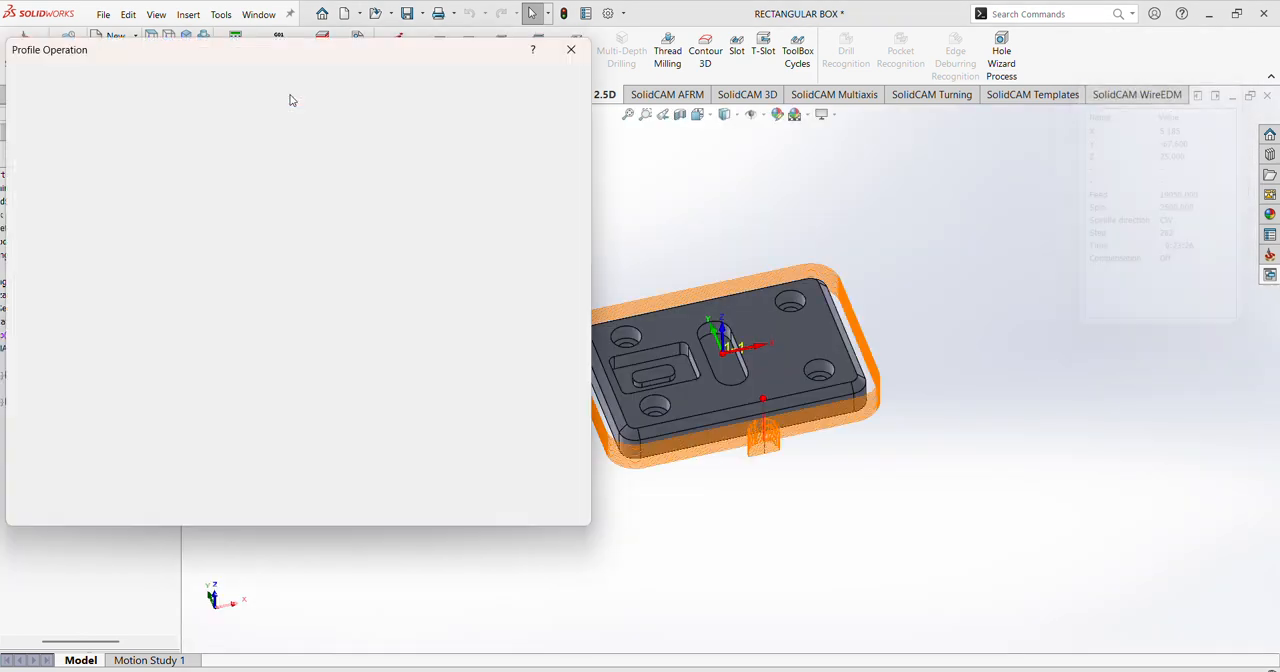
click(548, 504)
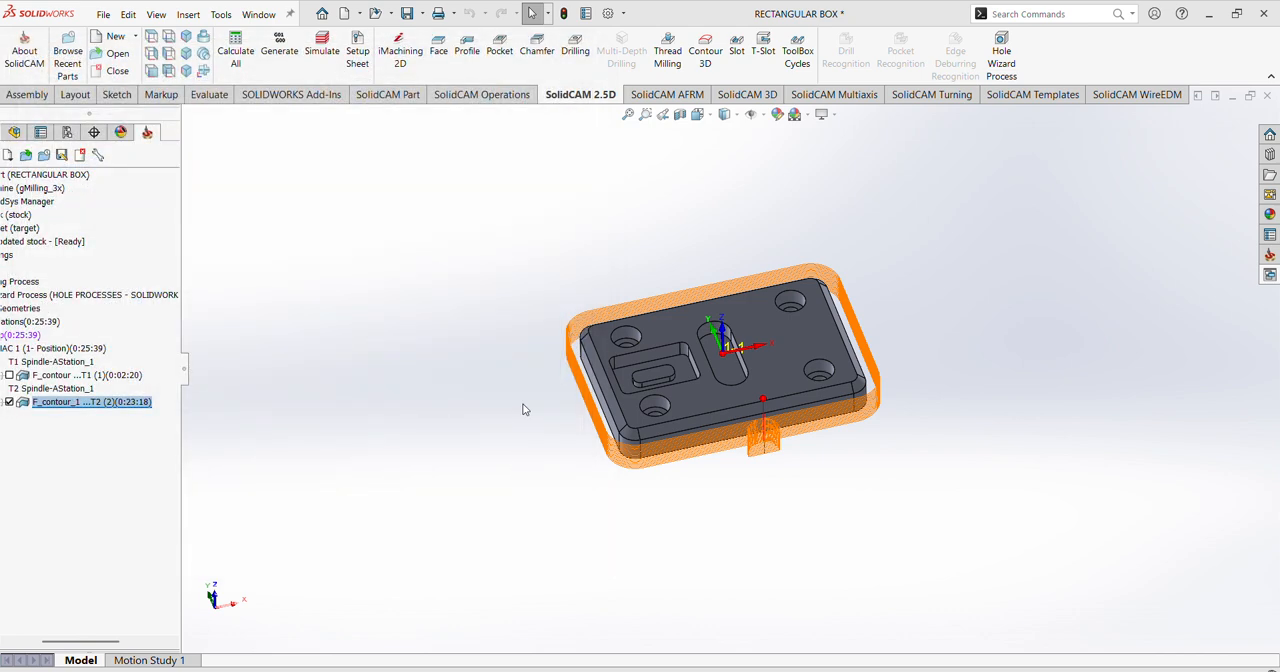
Step: Add a 2D drilling operation on the MAC 1 (1- Position) coordinate system and start defining a new drill geometry
click(576, 55)
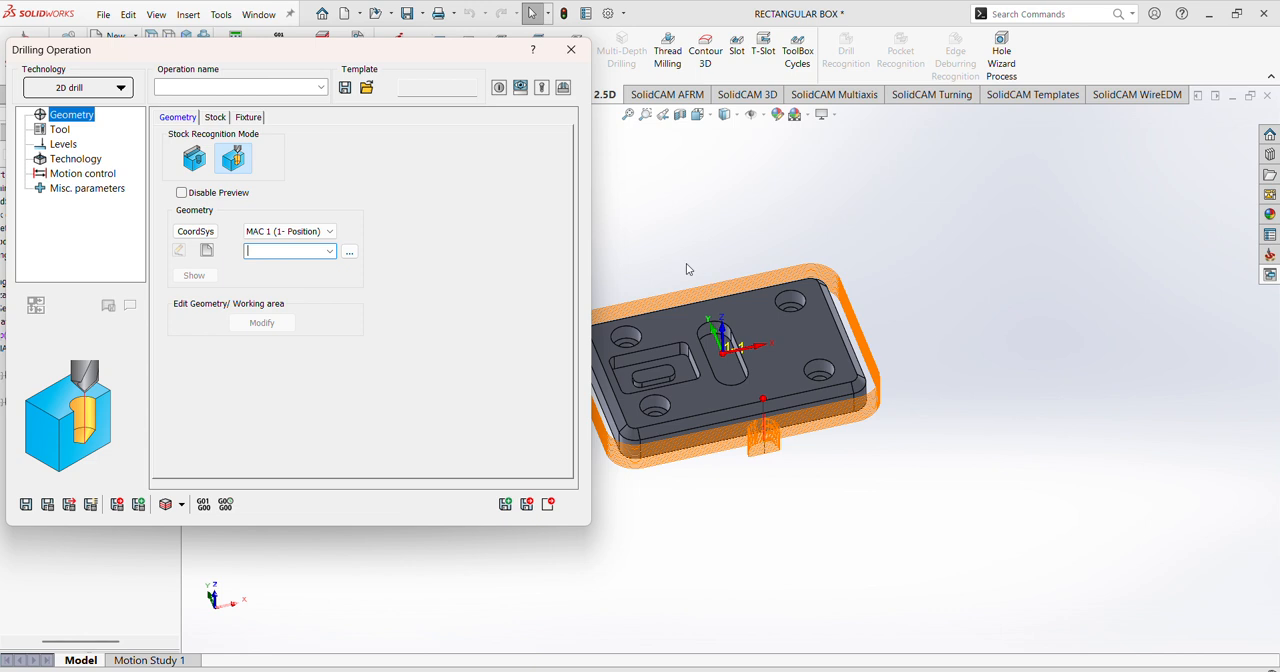
scroll(680, 256, up, 4)
scroll(634, 337, down, 4)
middle_drag(761, 270, 752, 332)
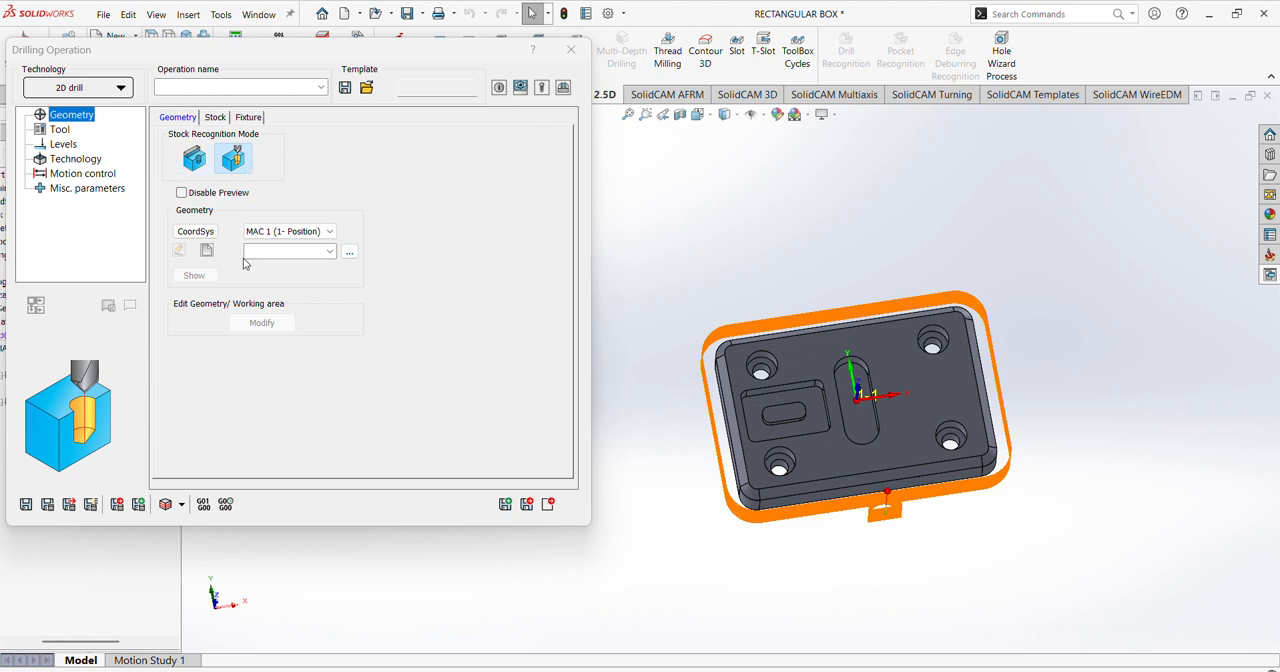
click(331, 233)
click(331, 233)
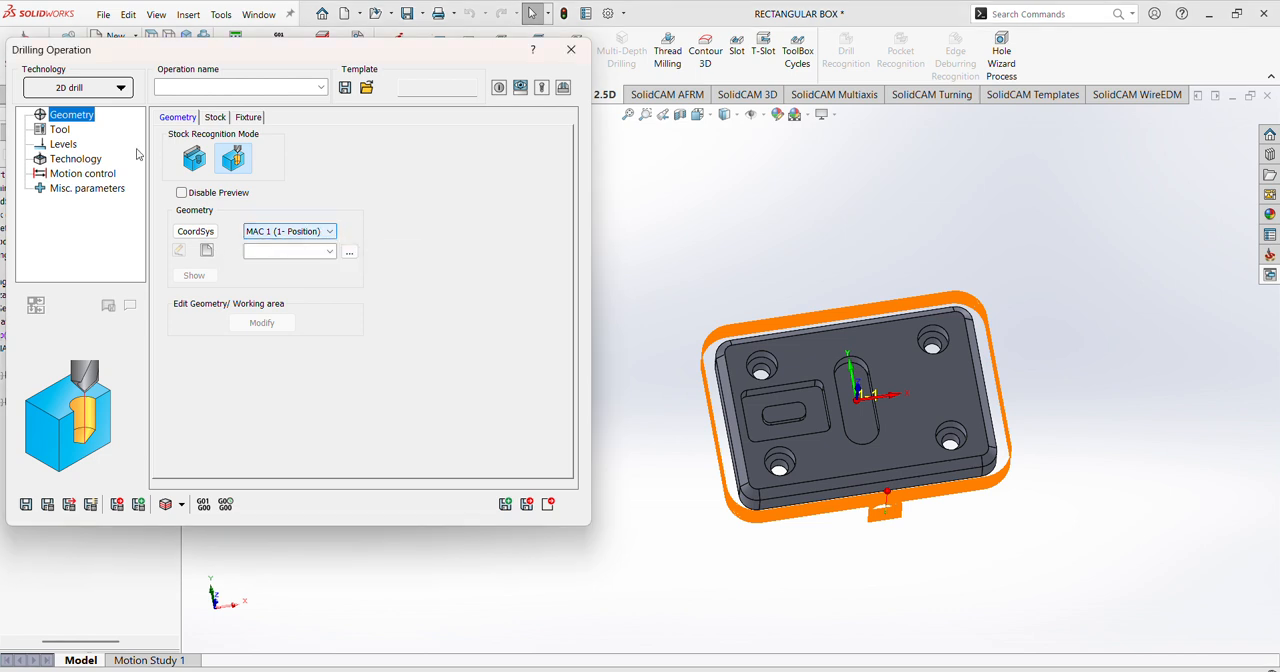
click(208, 251)
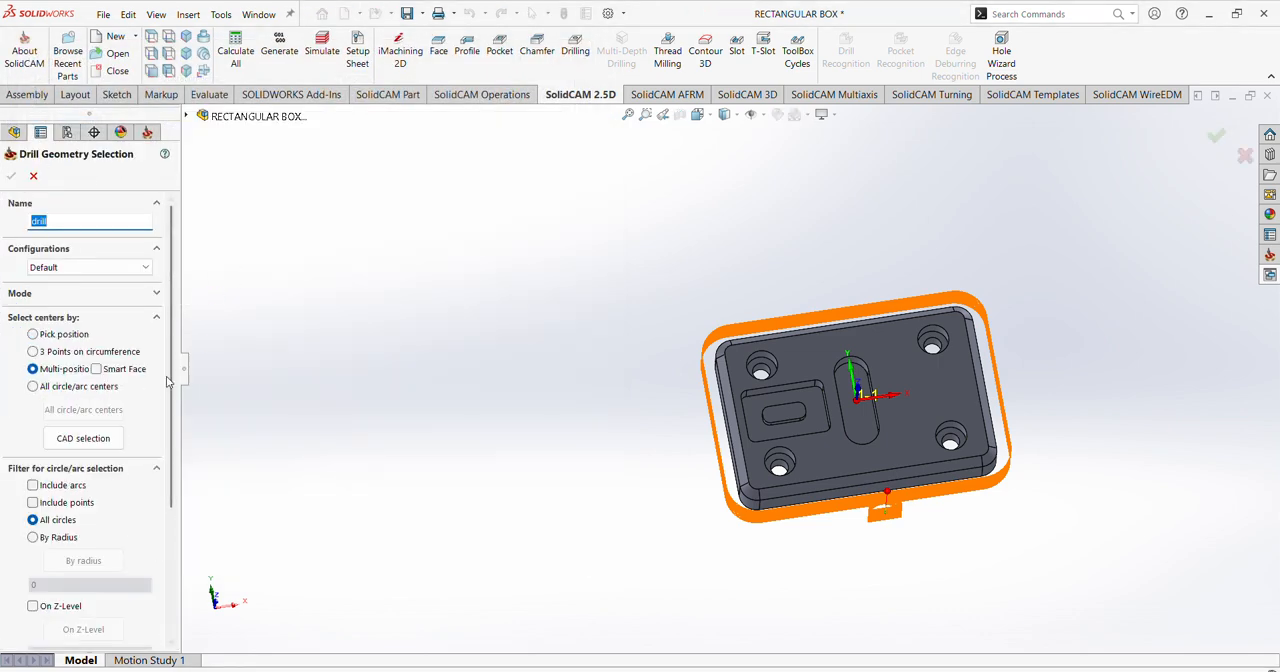
Step: Select the centers of the four corner counterbored holes by Multi-position and accept them as the drill geometry
drag(174, 370, 178, 449)
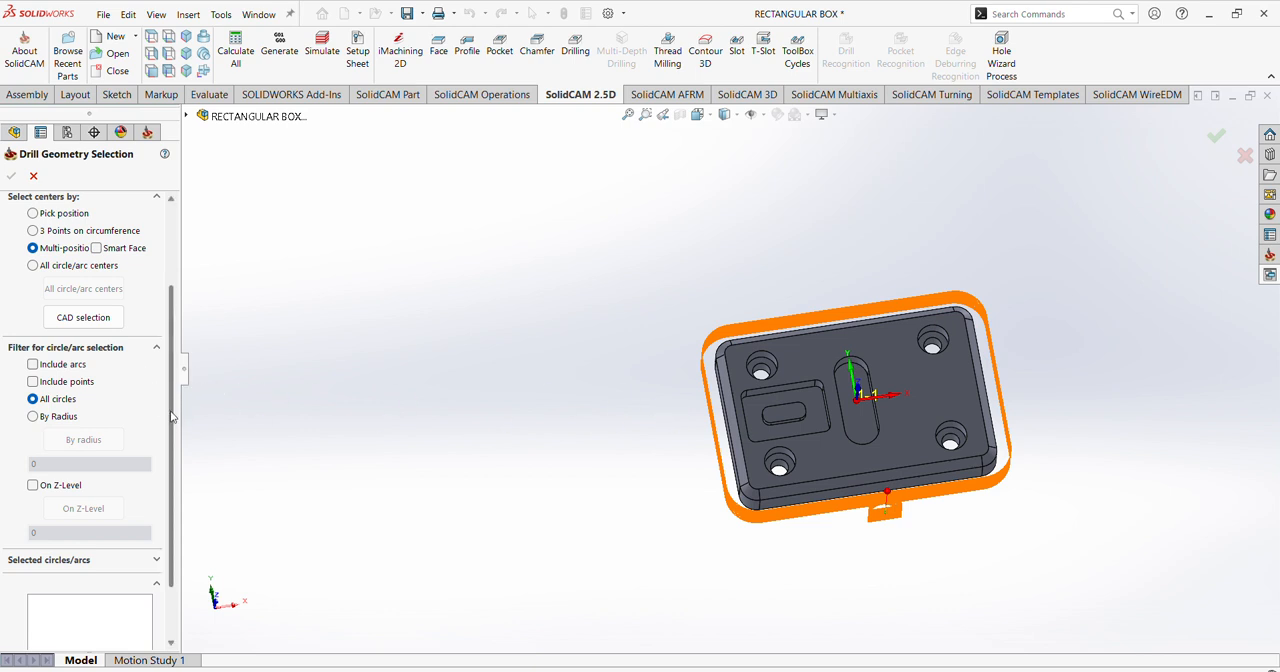
scroll(172, 417, down, 1)
scroll(801, 360, down, 3)
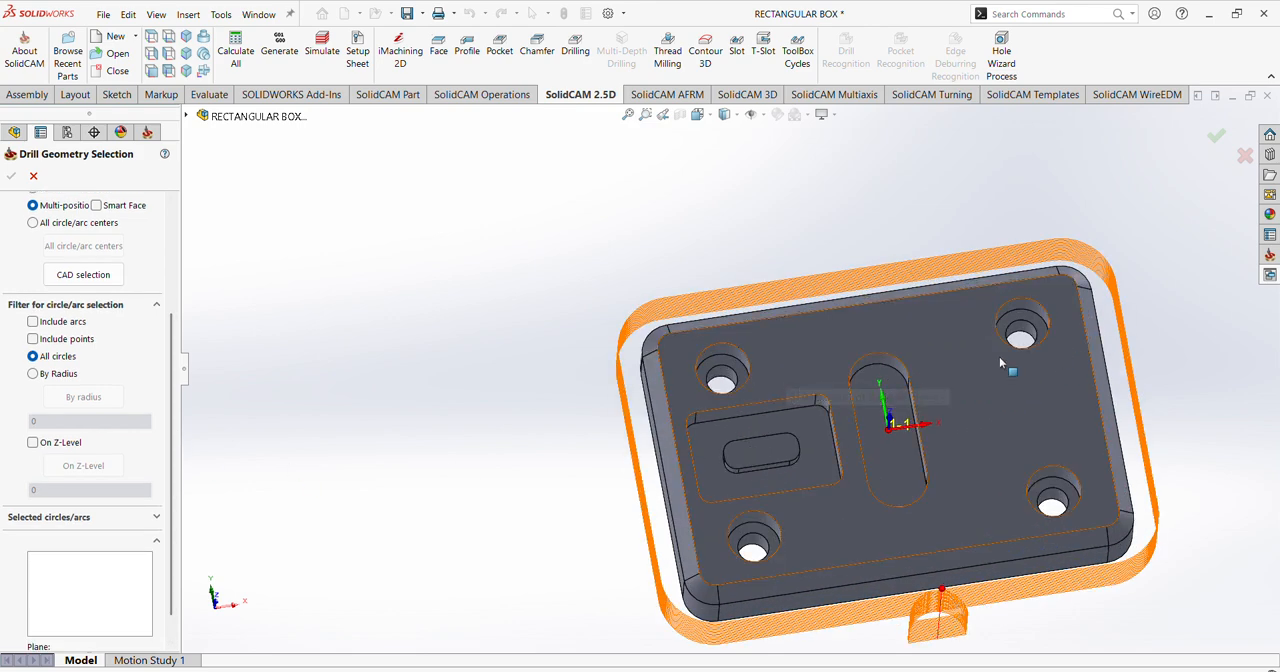
scroll(770, 368, down, 3)
click(710, 336)
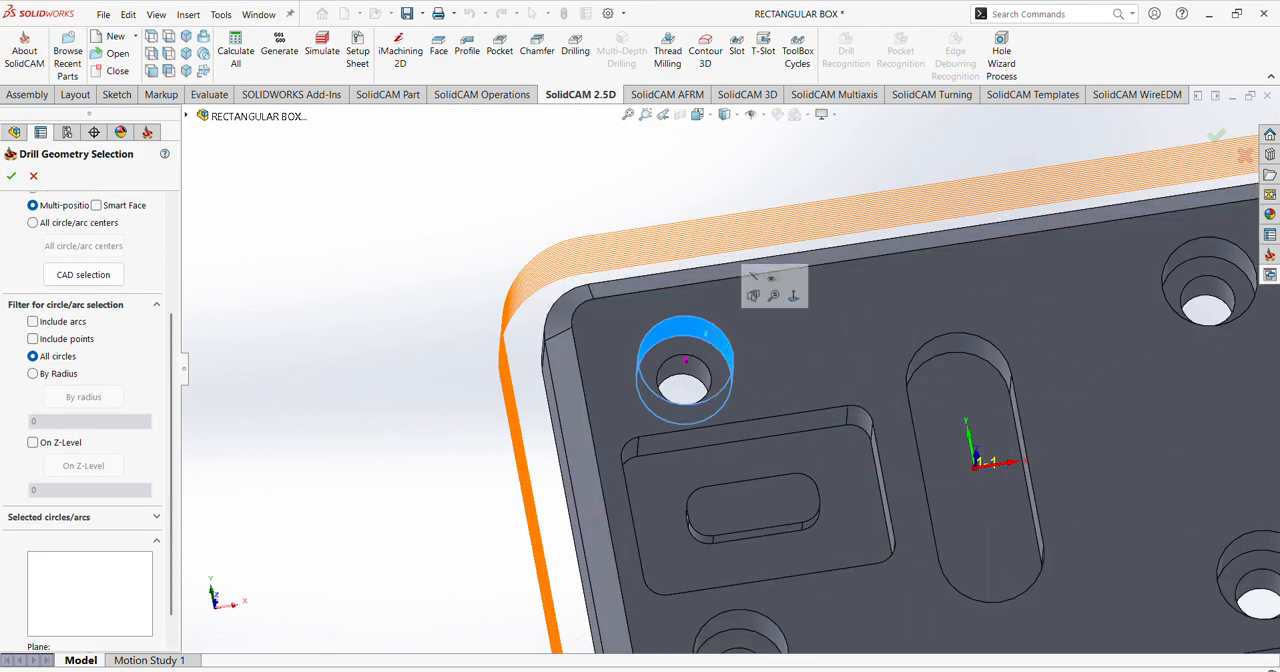
scroll(730, 330, up, 3)
scroll(881, 305, down, 3)
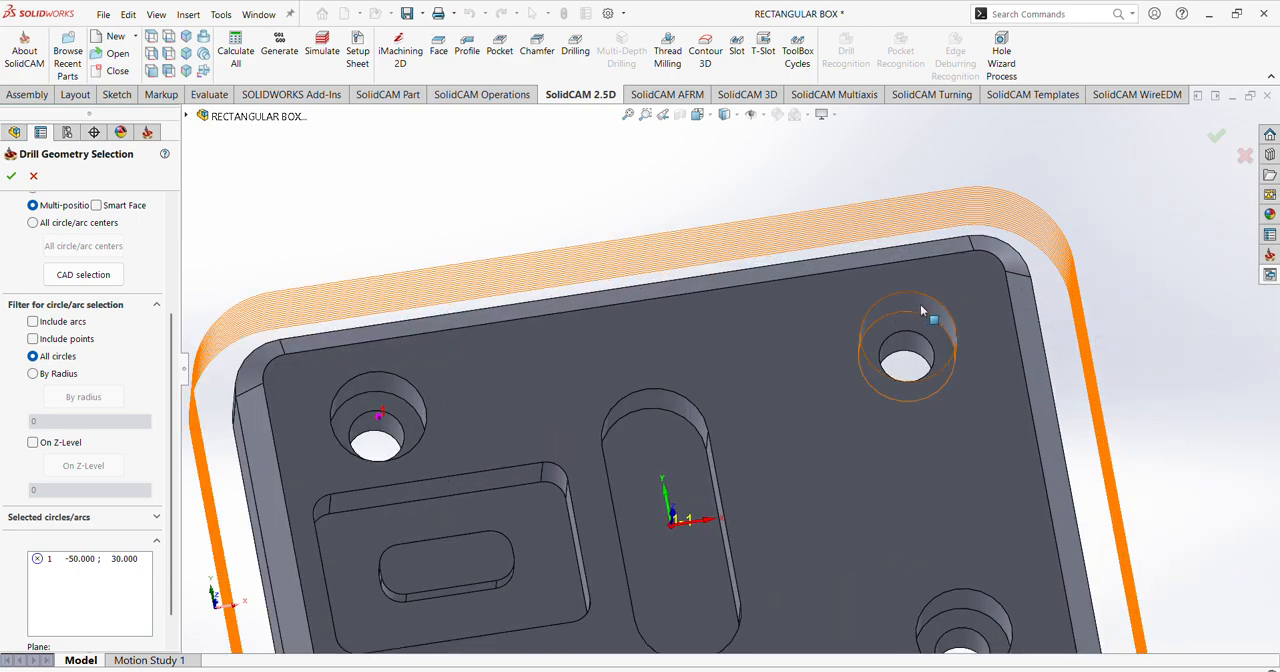
click(920, 310)
scroll(920, 310, up, 3)
scroll(830, 420, down, 3)
click(838, 400)
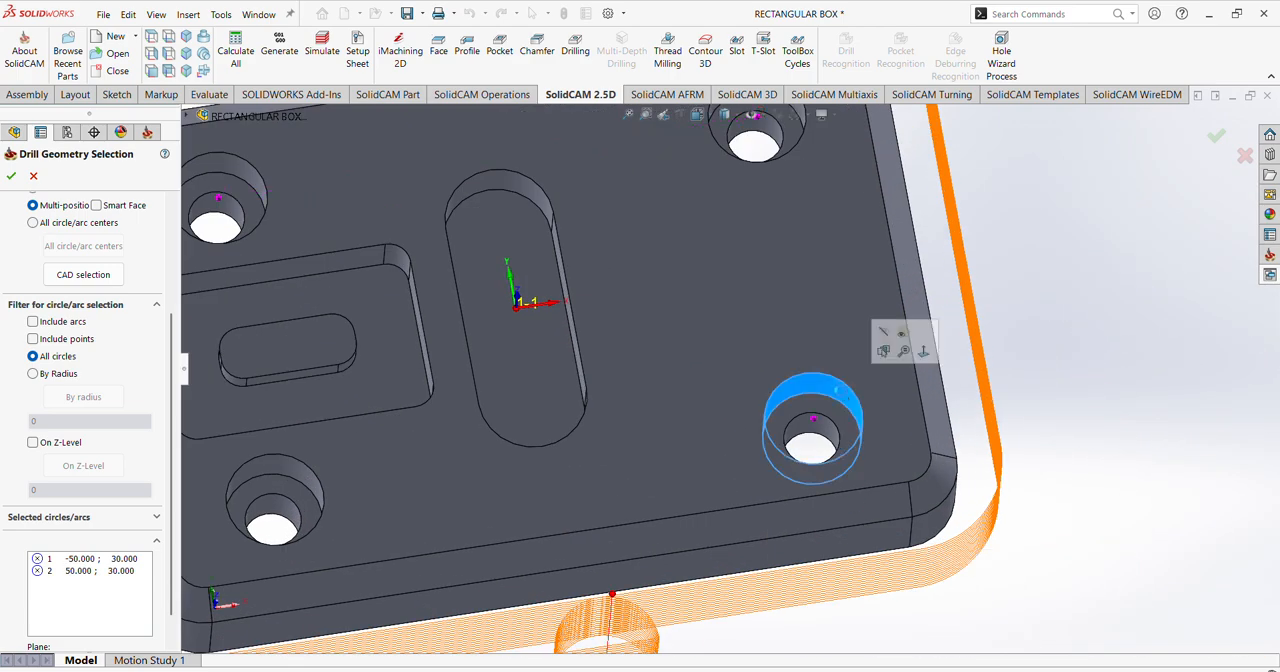
scroll(730, 405, up, 3)
scroll(530, 426, down, 3)
click(537, 422)
scroll(700, 415, up, 2)
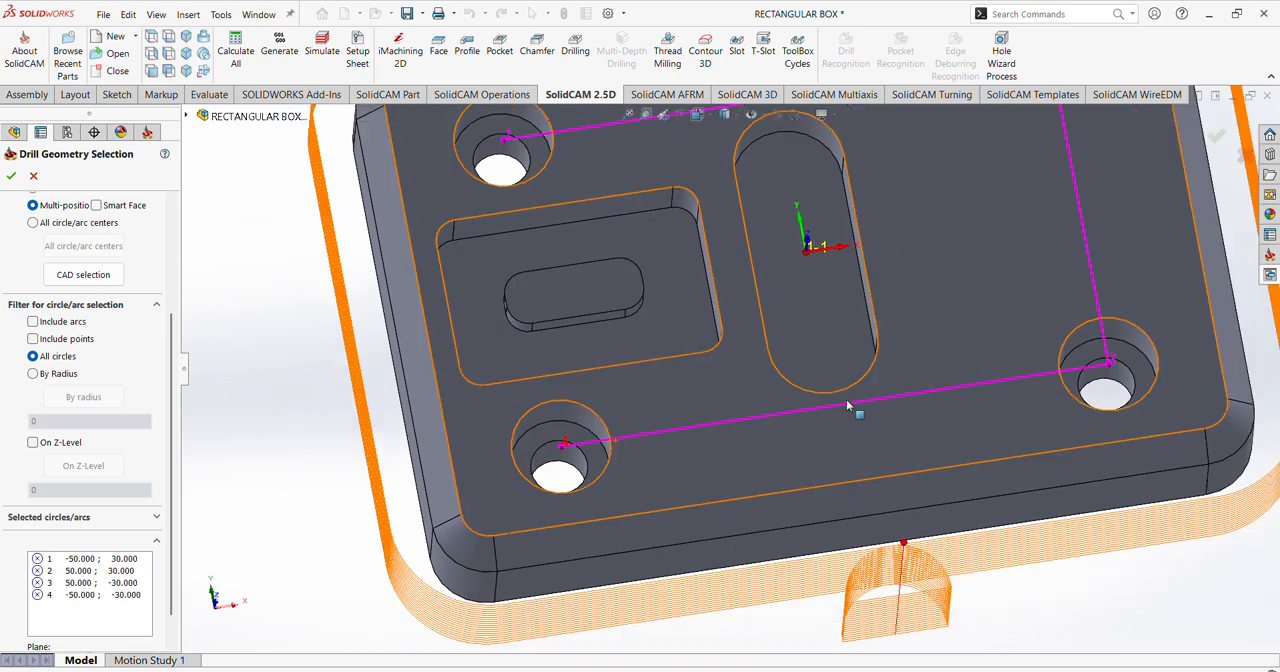
scroll(847, 405, up, 3)
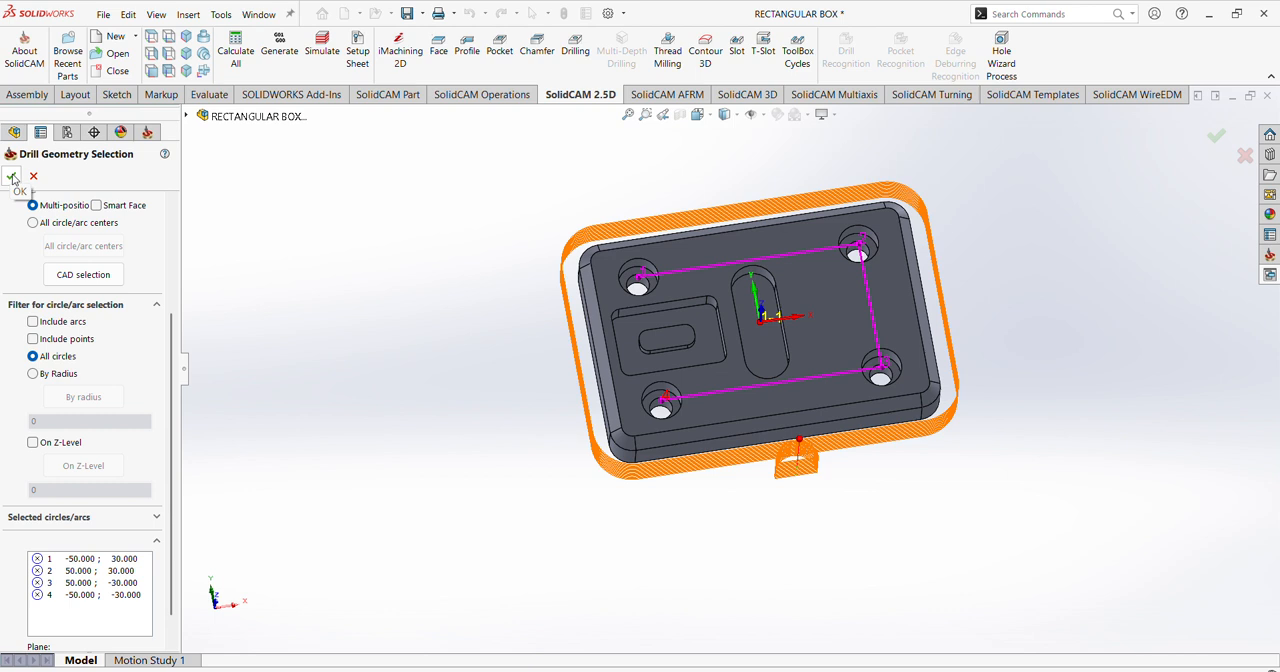
click(12, 177)
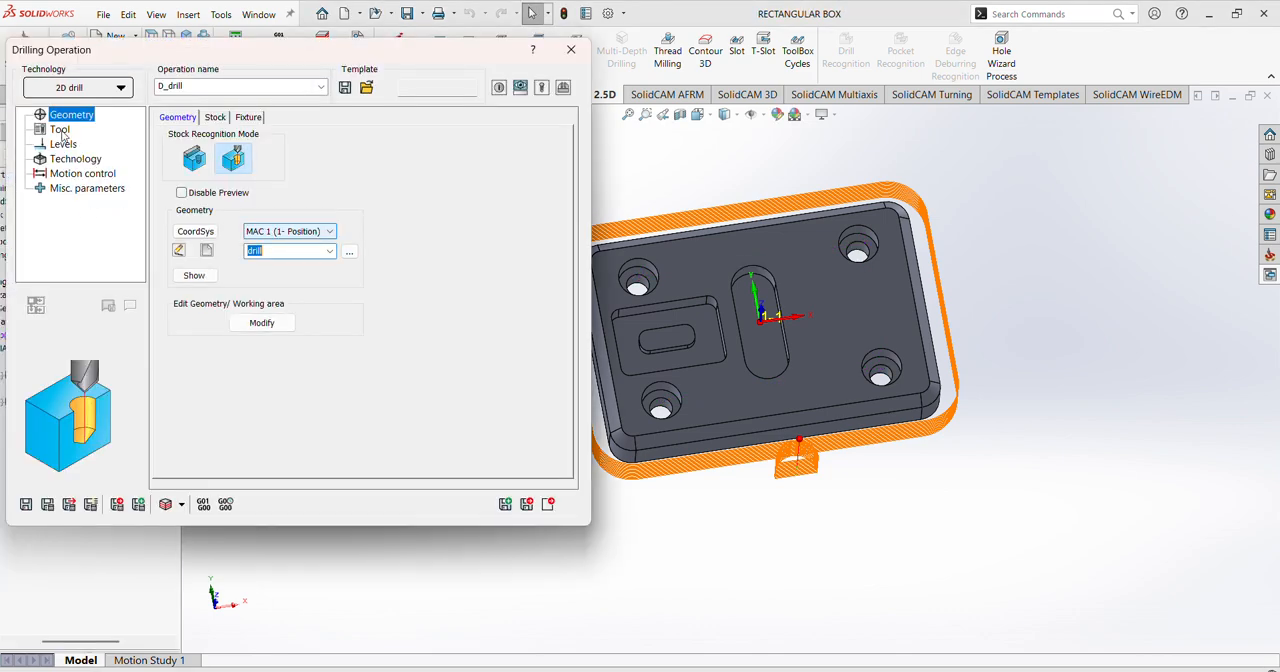
Step: Add a new drill tool with a 10.5 mm diameter, describe it as "10.5 drill", and assign it to the drilling operation
click(60, 130)
click(252, 400)
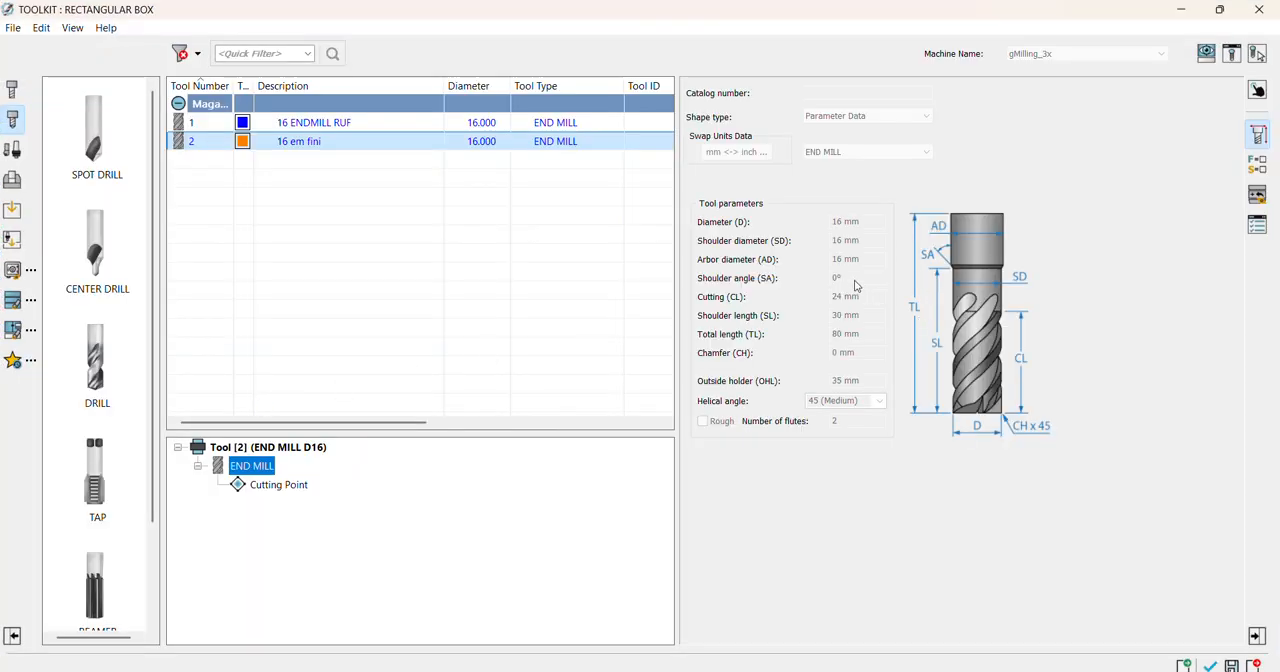
double_click(106, 360)
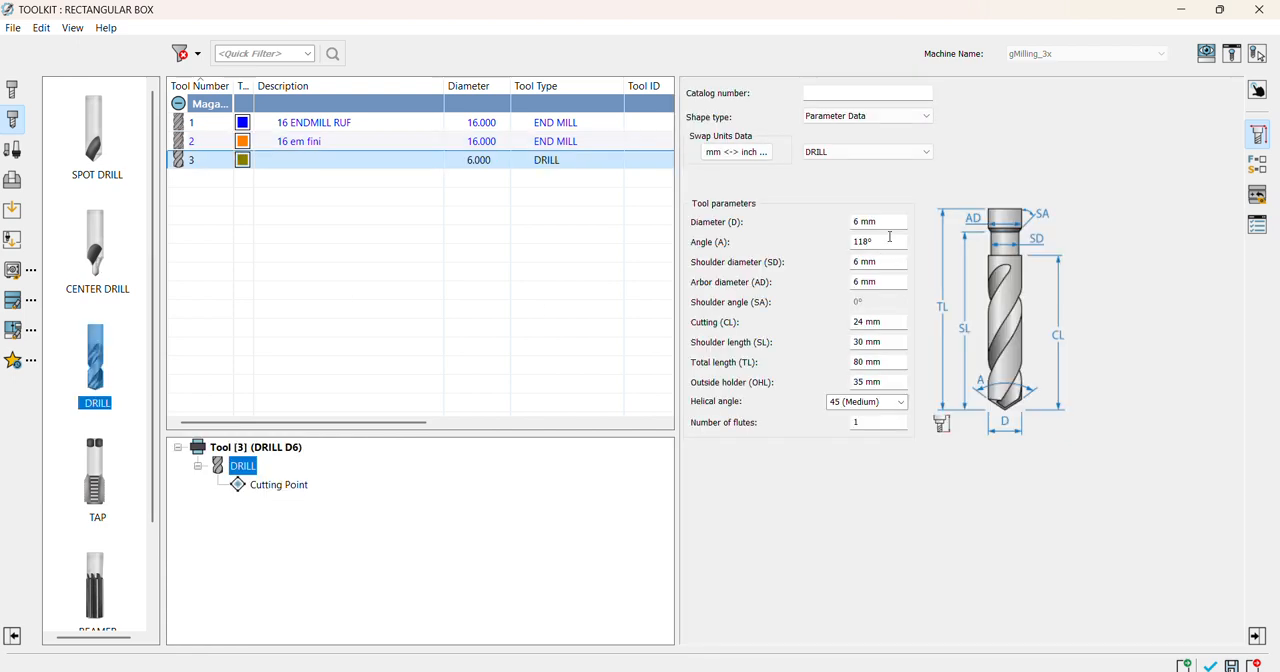
click(856, 222)
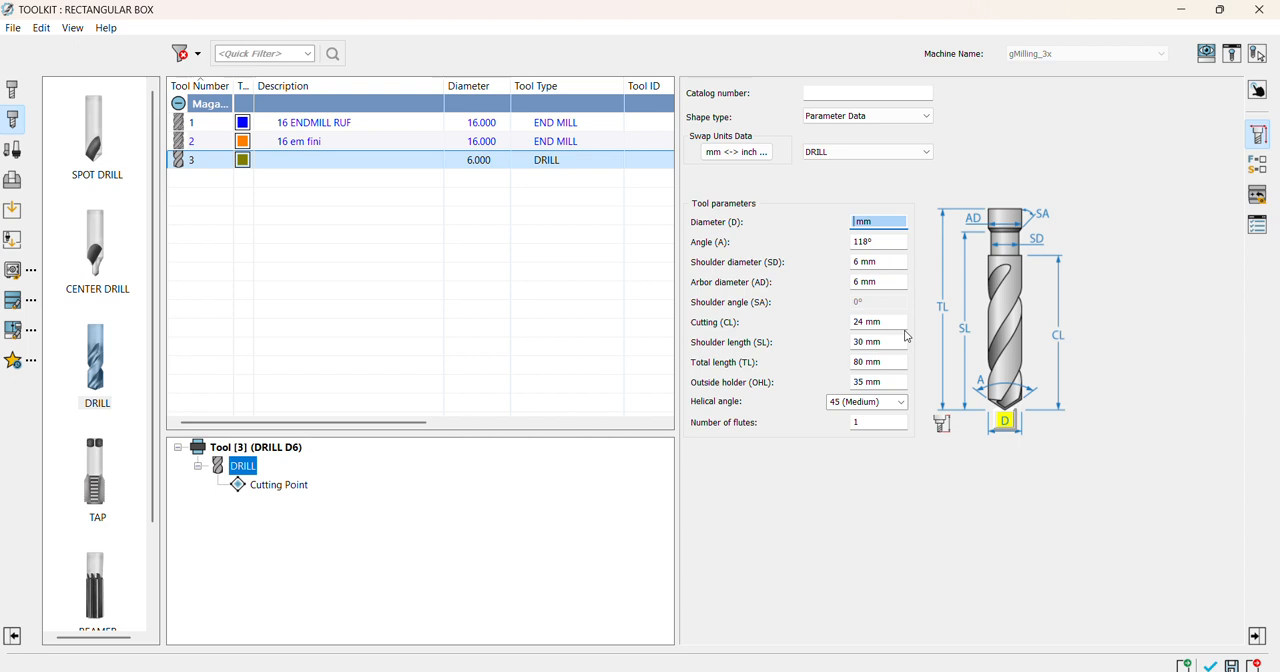
text(1)
click(1258, 228)
click(820, 212)
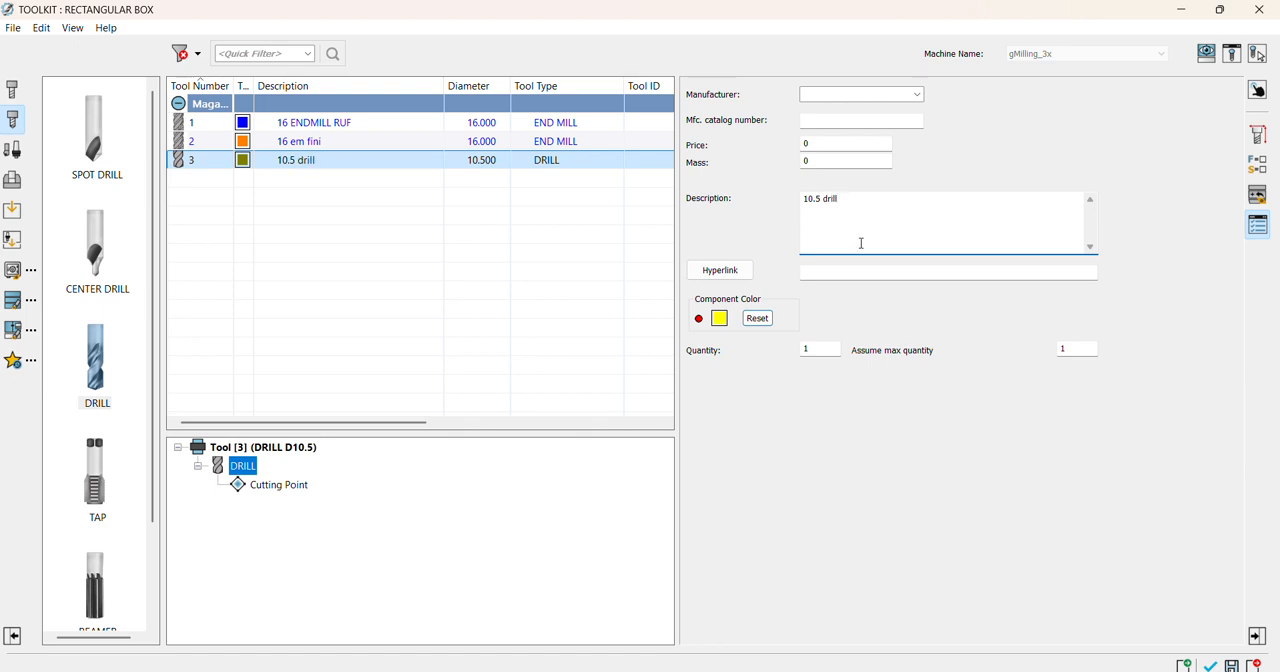
click(1209, 665)
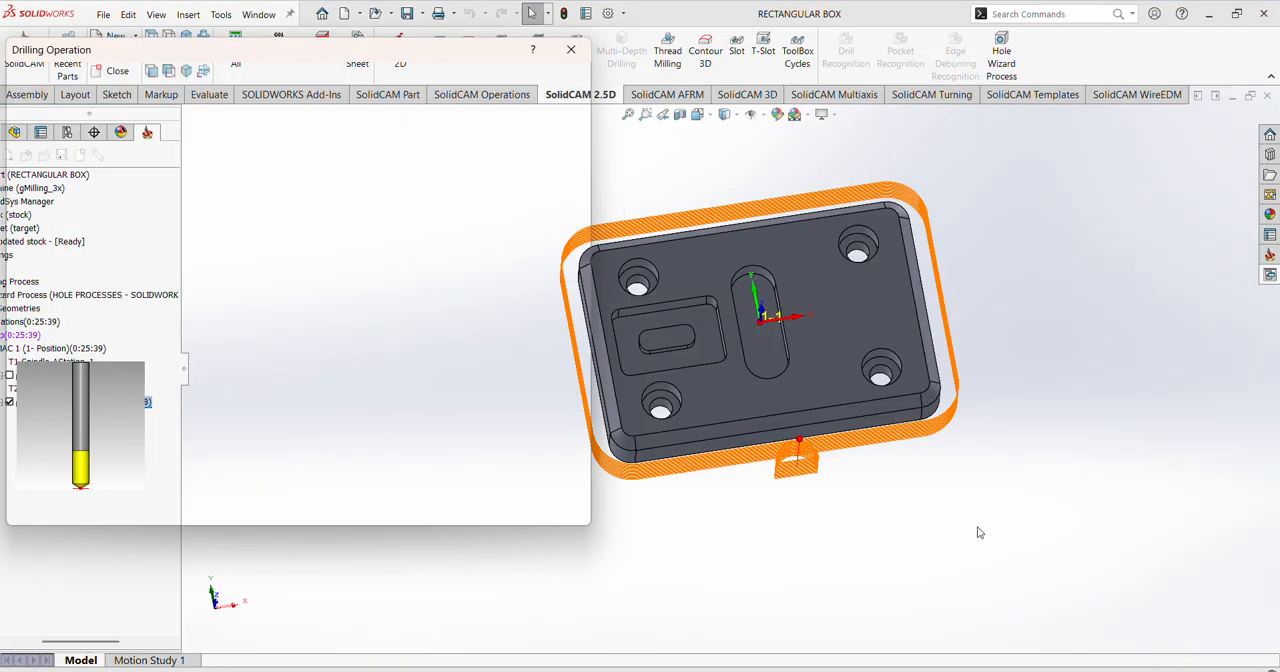
Step: Set the drill's Z feed in mm/min and a spin rate of 3500 rpm
click(200, 116)
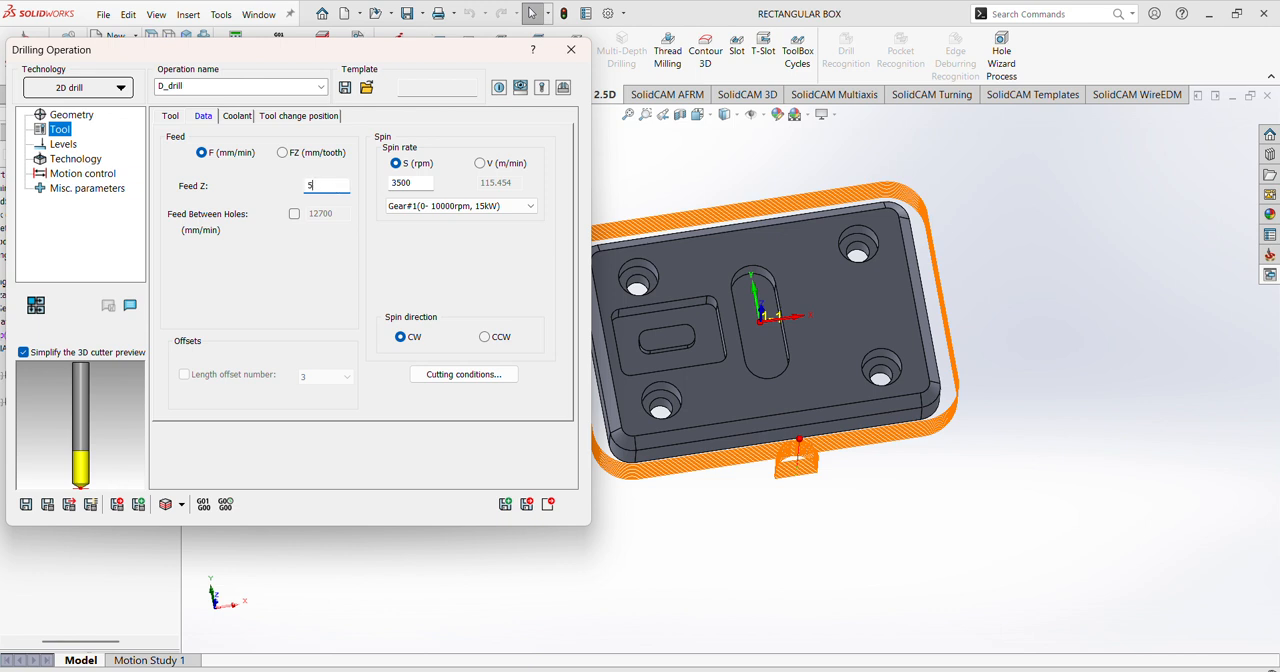
click(420, 184)
Step: Define the drilling upper level by picking the top face of the block at Z 0
click(63, 146)
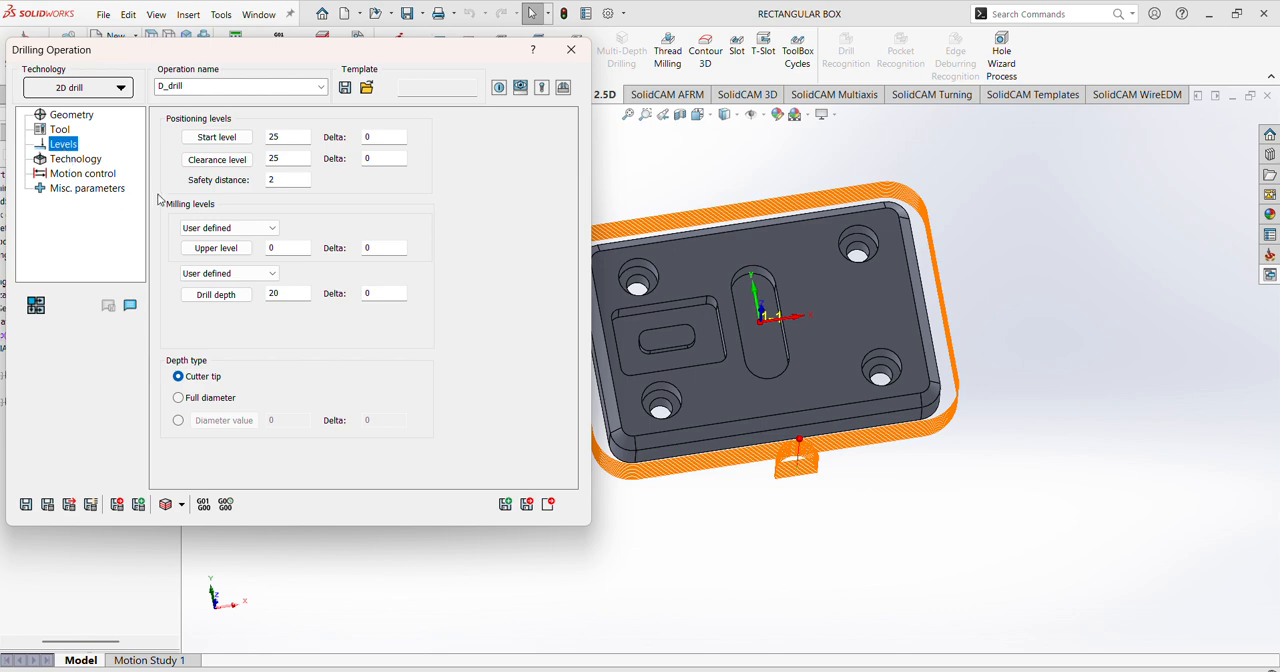
click(213, 250)
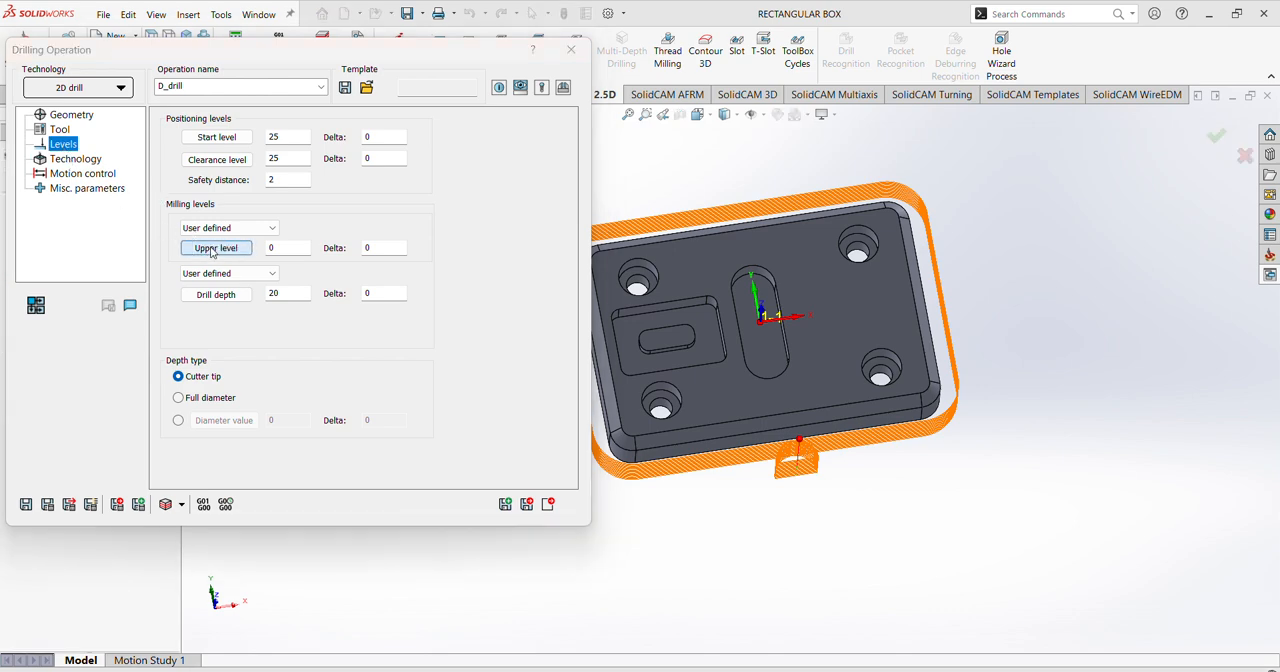
middle_drag(874, 372, 856, 314)
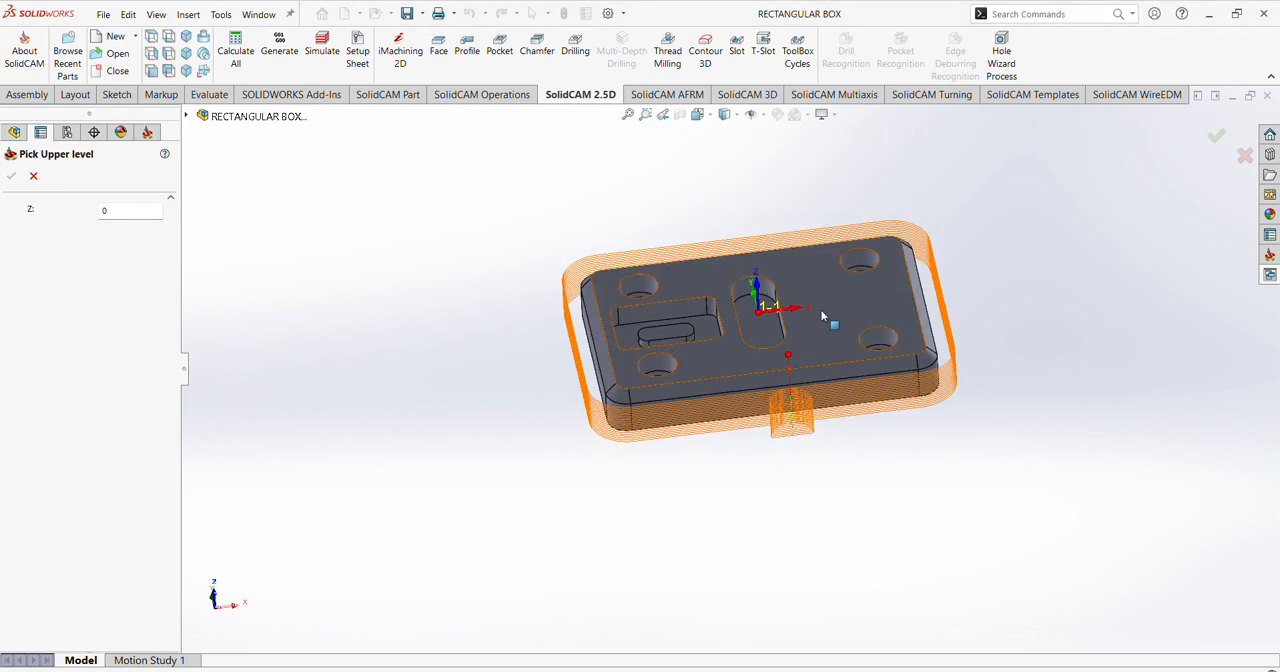
click(821, 312)
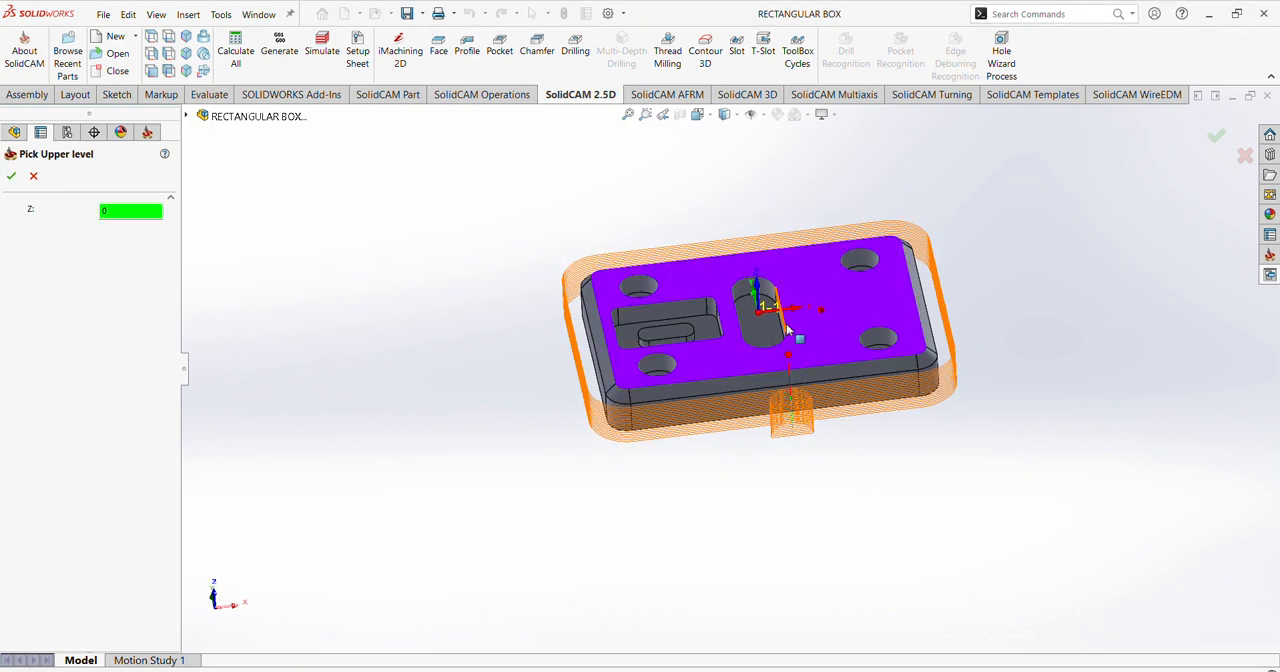
click(11, 177)
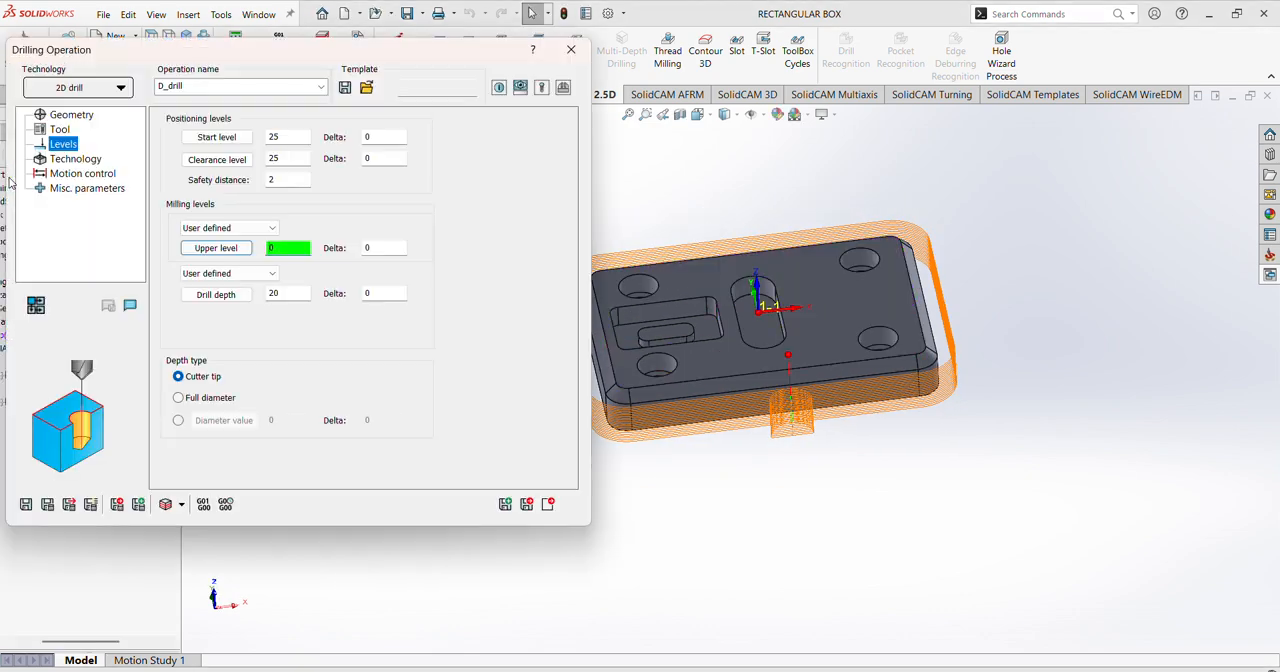
Step: Define the drill depth as 20 by picking the bottom face of the block
click(212, 295)
middle_drag(717, 372, 723, 312)
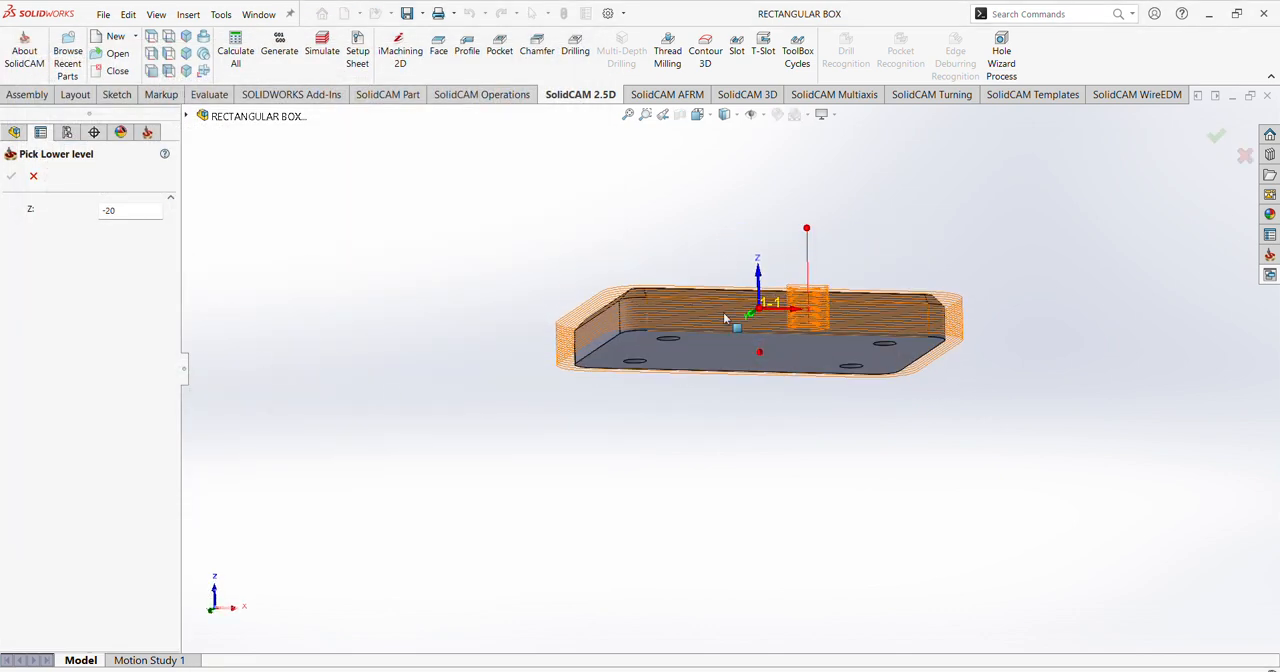
click(720, 345)
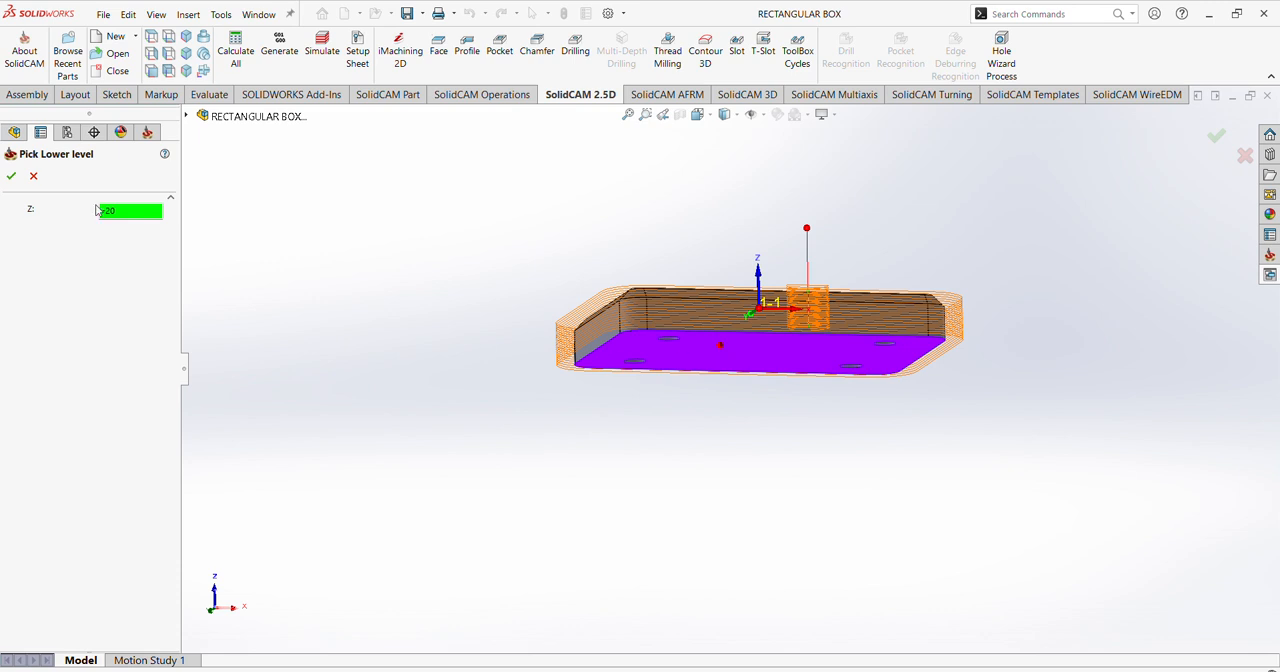
click(11, 177)
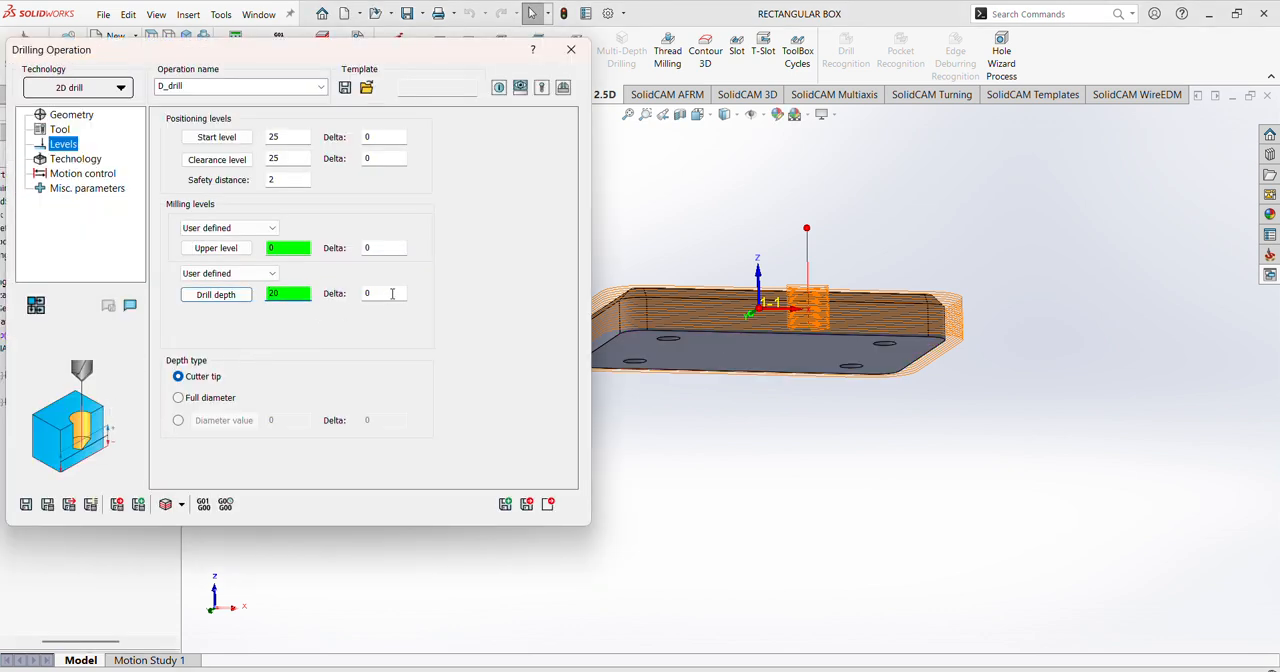
Step: Set the drill depth delta to -2 and choose the G83 drill cycle for the operation
click(392, 293)
text(-2.5)
click(77, 160)
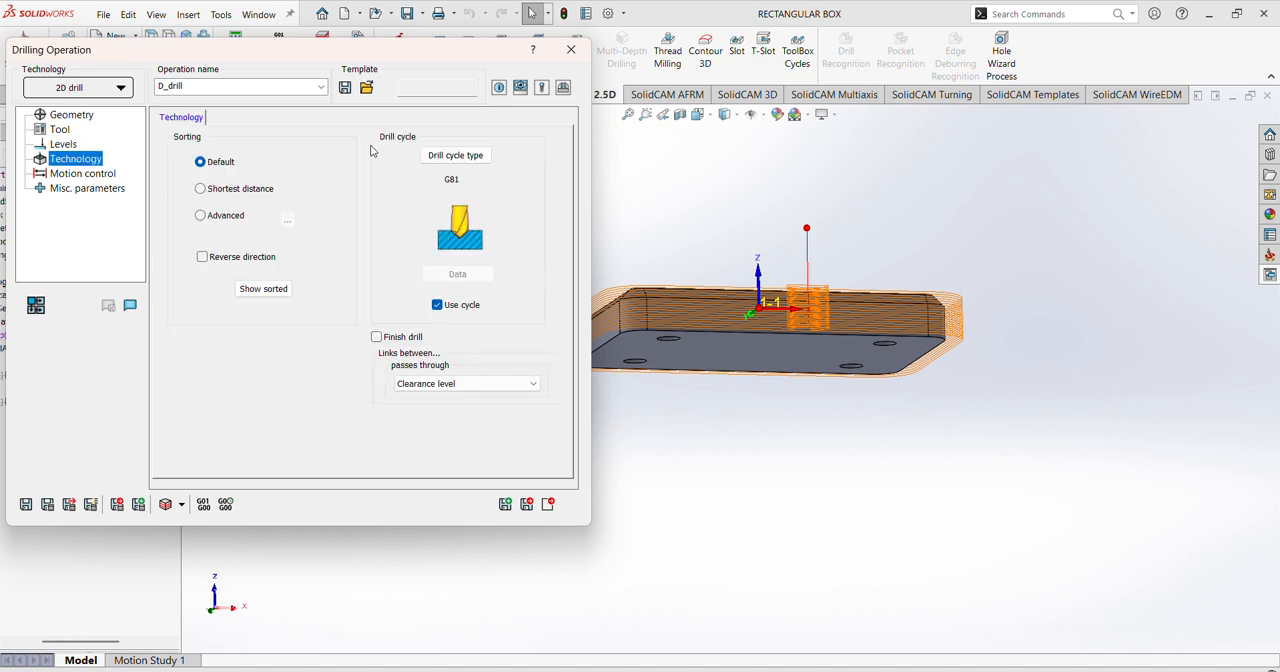
click(455, 155)
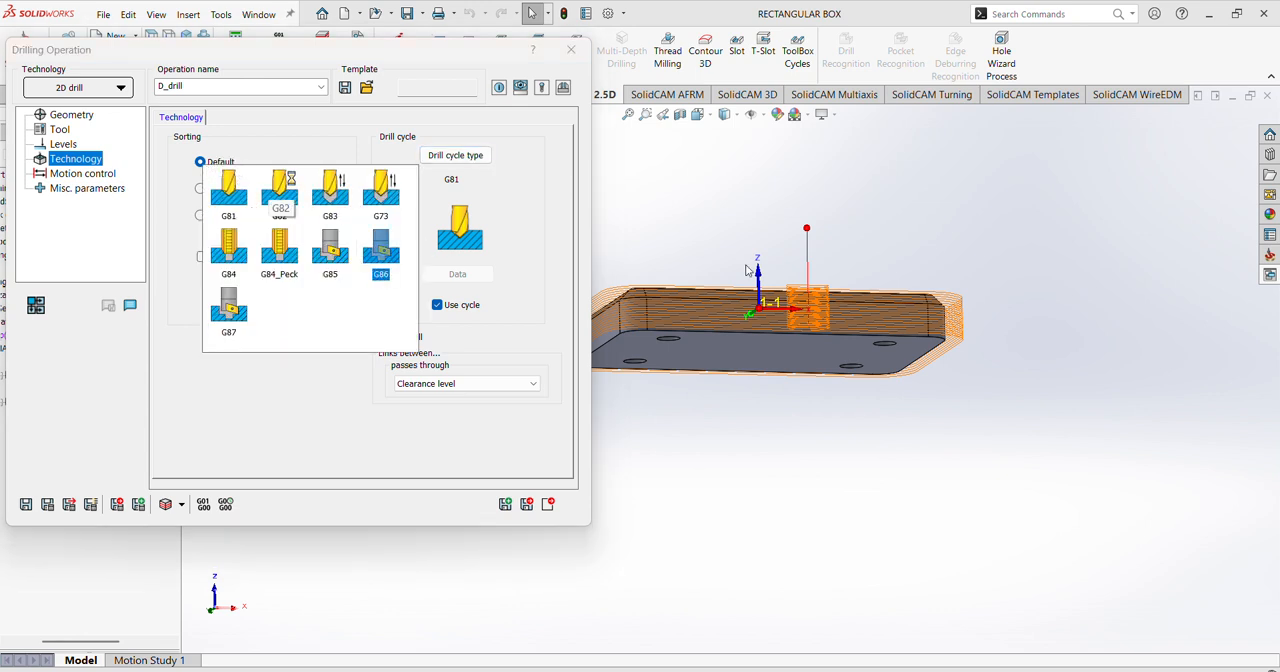
click(330, 190)
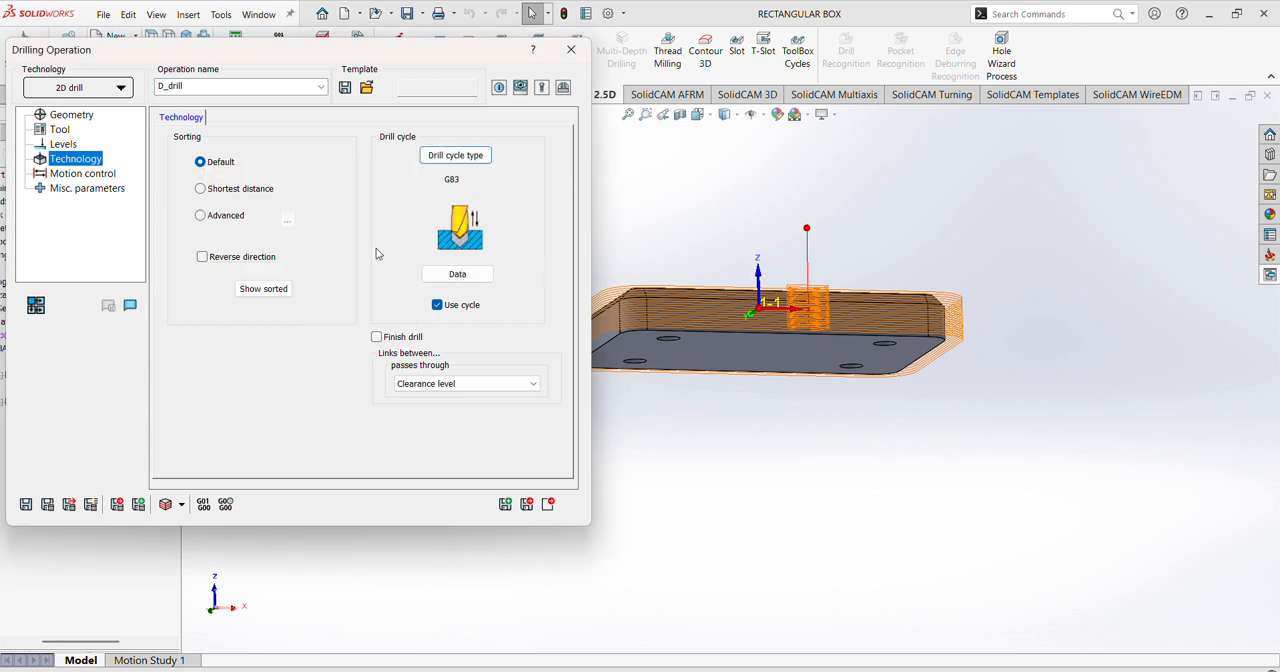
Step: Set the G83 cycle's step down to 2 in its drill options
click(446, 276)
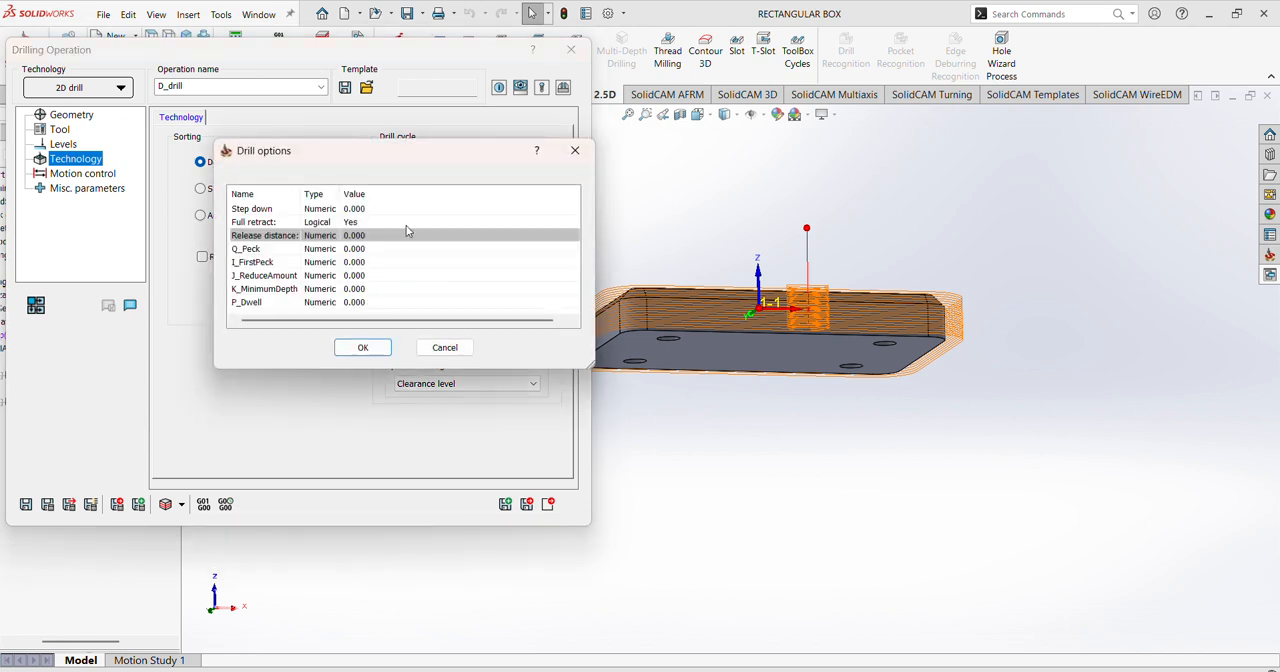
drag(457, 157, 1115, 54)
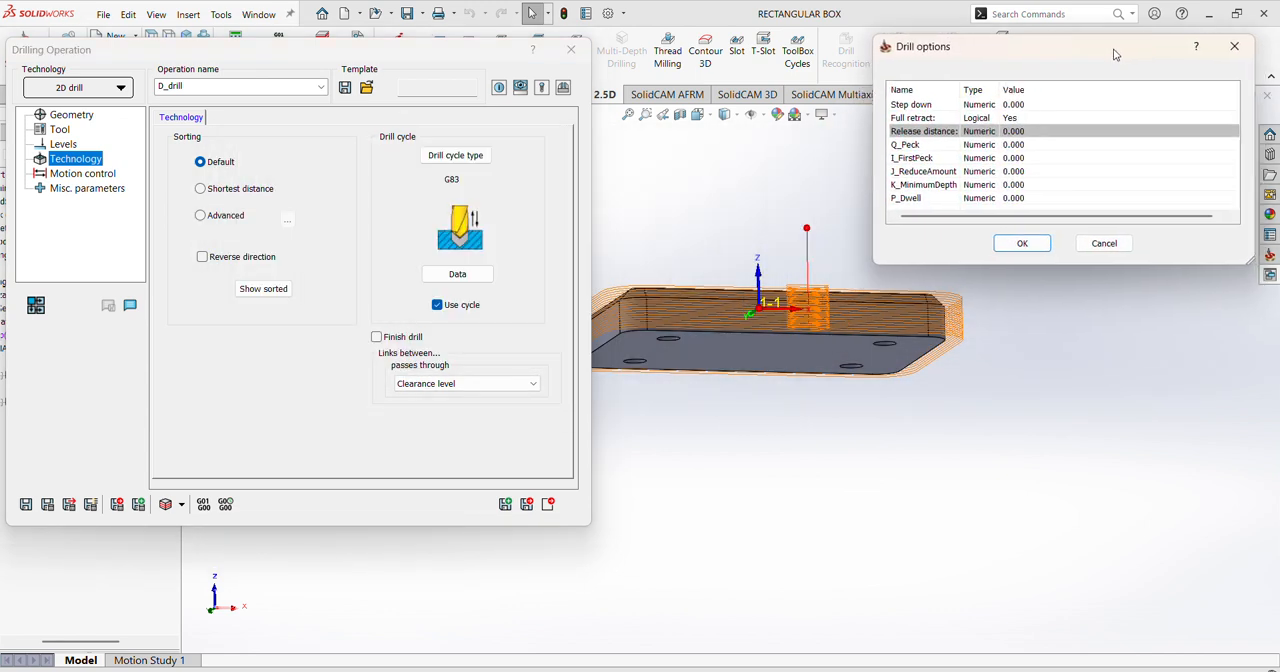
click(1012, 106)
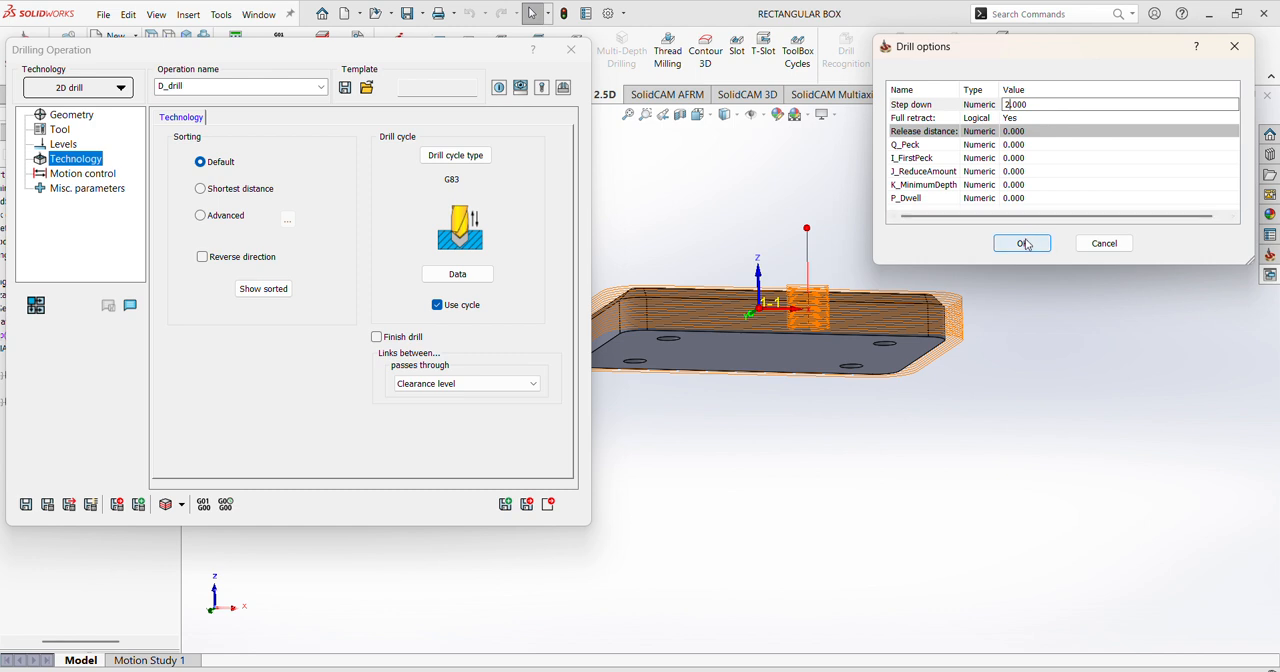
click(1024, 244)
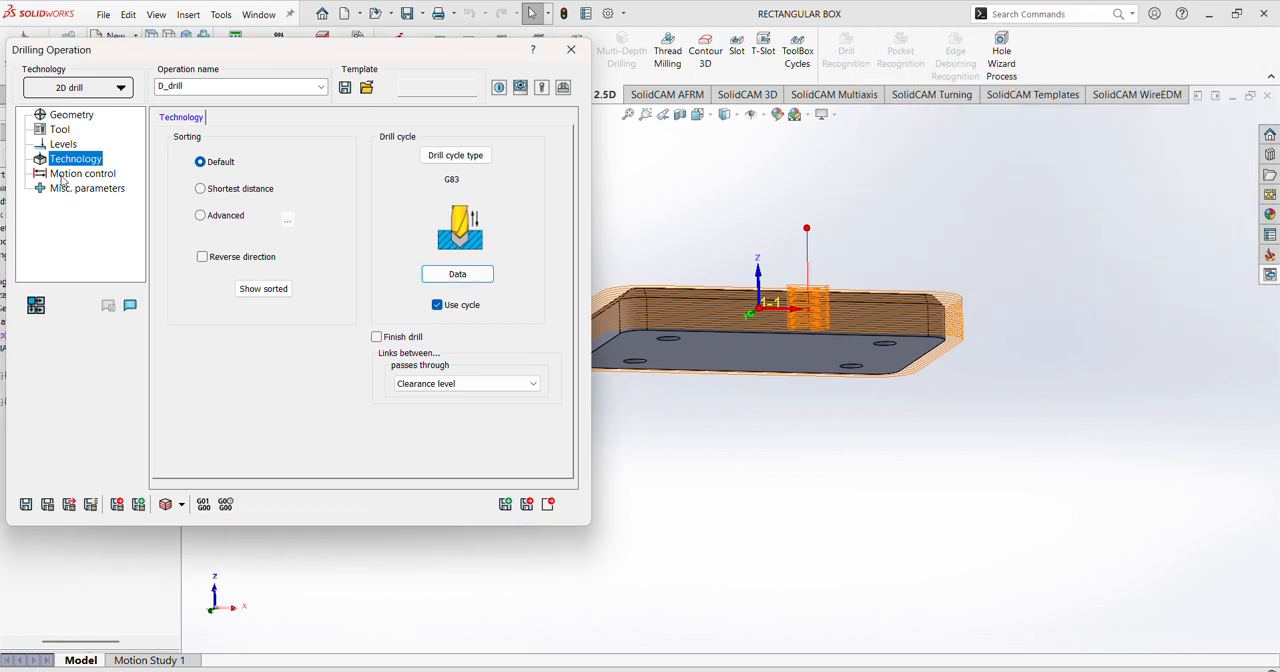
Step: Save and calculate the drilling operation, accepting the depth below the CoordSys lower level, and hide the F_contour_1 toolpath
click(45, 507)
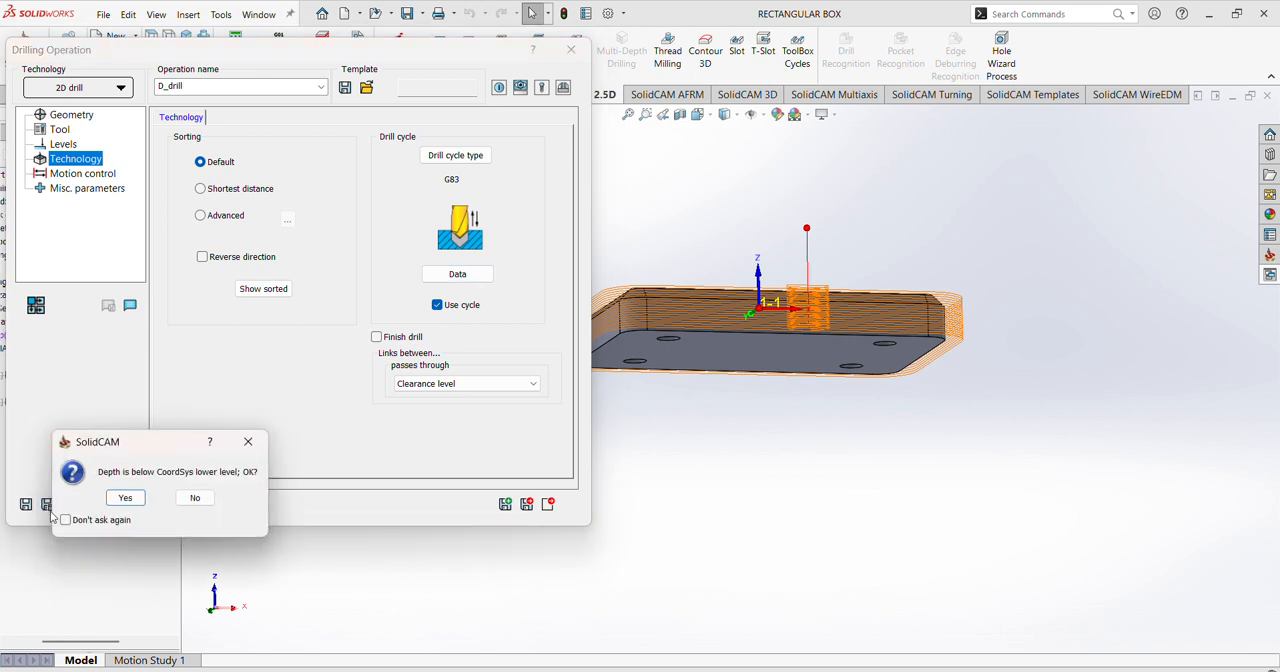
click(125, 497)
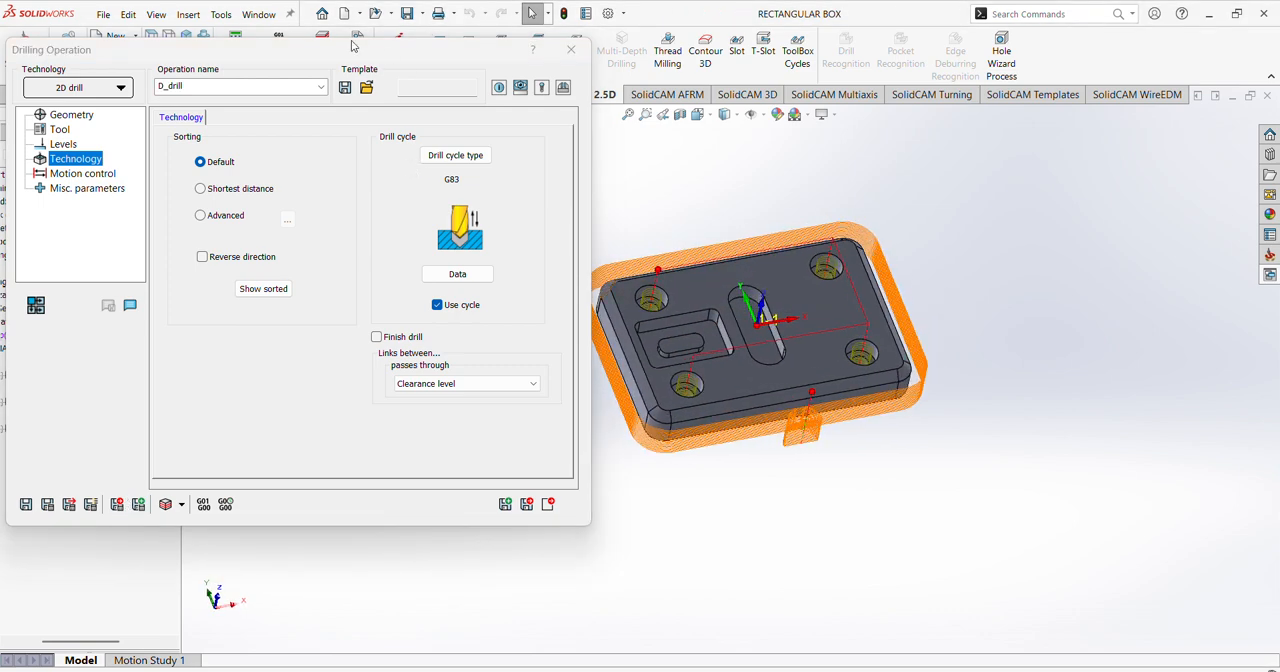
drag(337, 57, 478, 47)
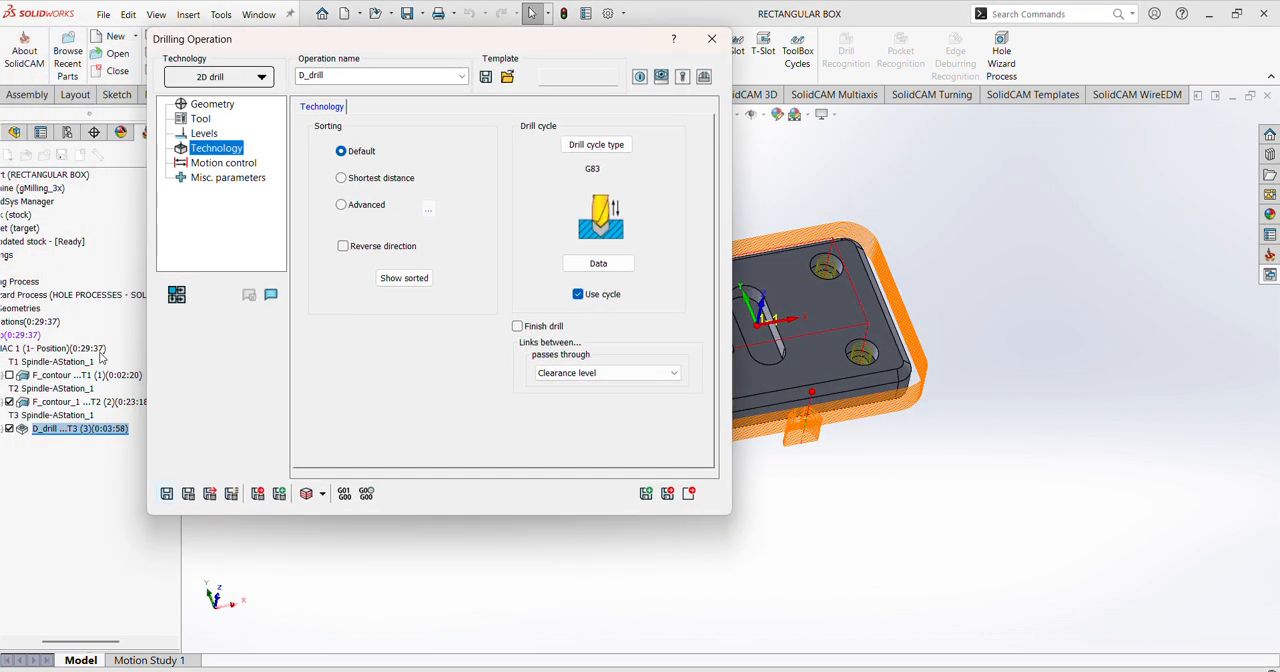
click(9, 401)
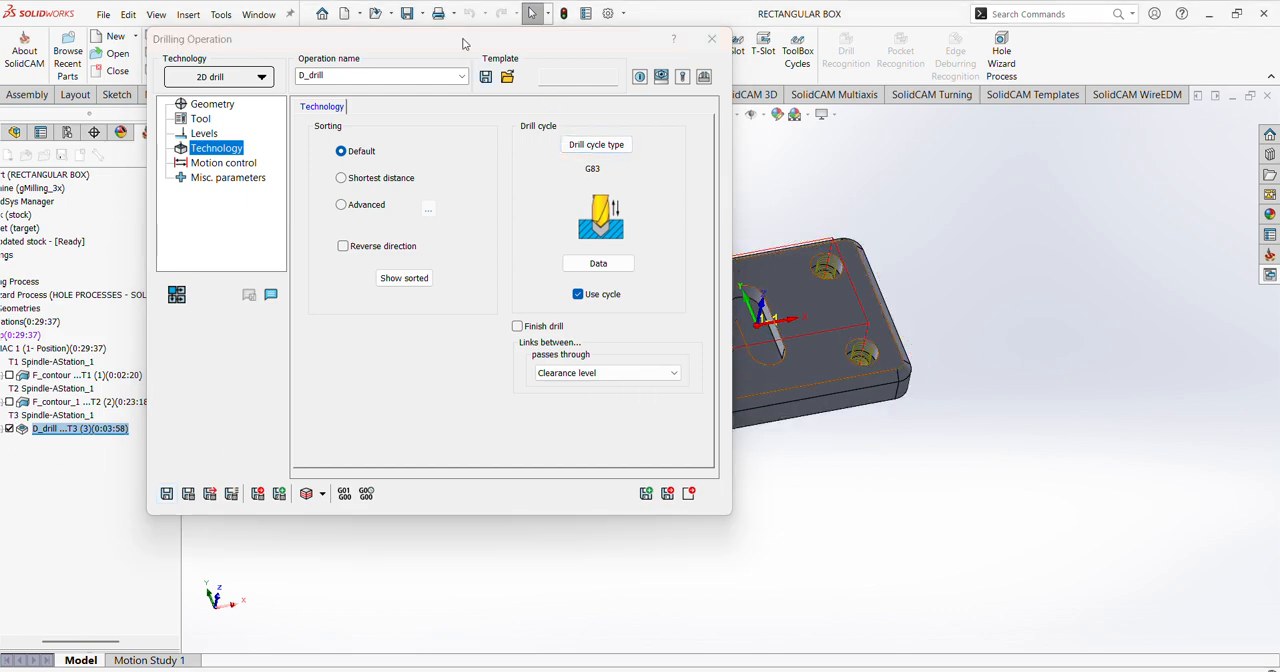
drag(463, 43, 360, 82)
mouse_move(763, 360)
middle_down()
mouse_move(727, 259)
mouse_move(753, 363)
middle_up()
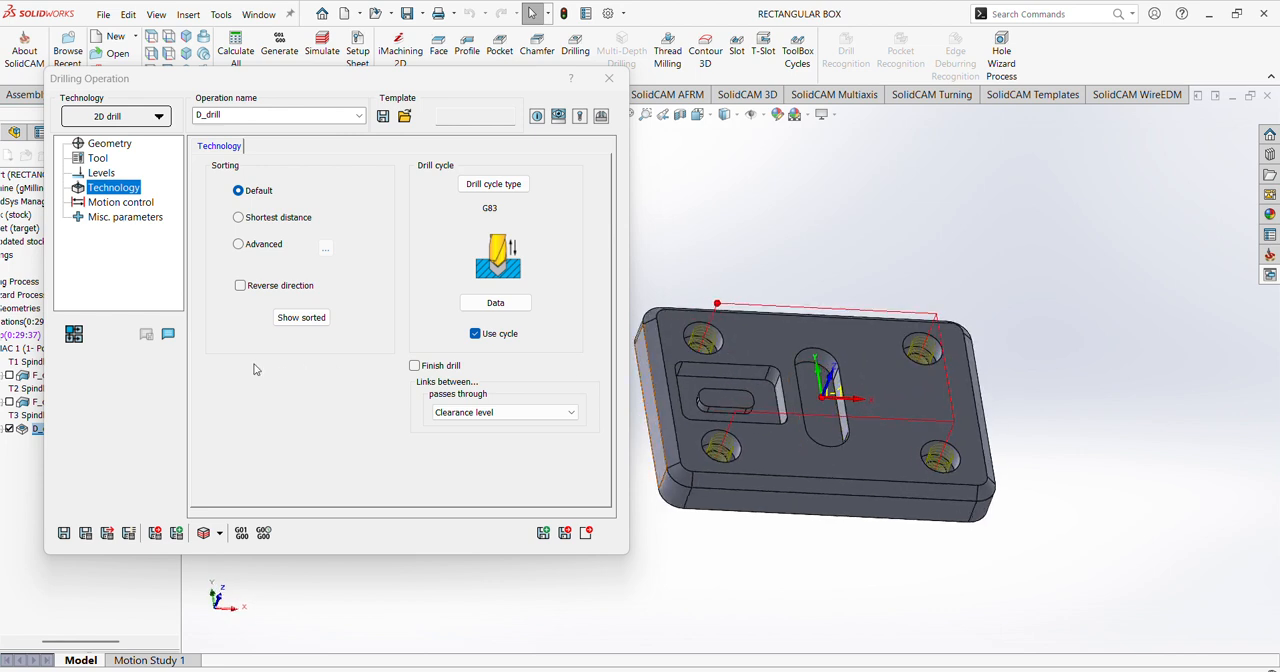
Step: Simulate the drilling of the four corner holes in SolidVerify, starting at the slowest speed and raising it during playback
click(204, 534)
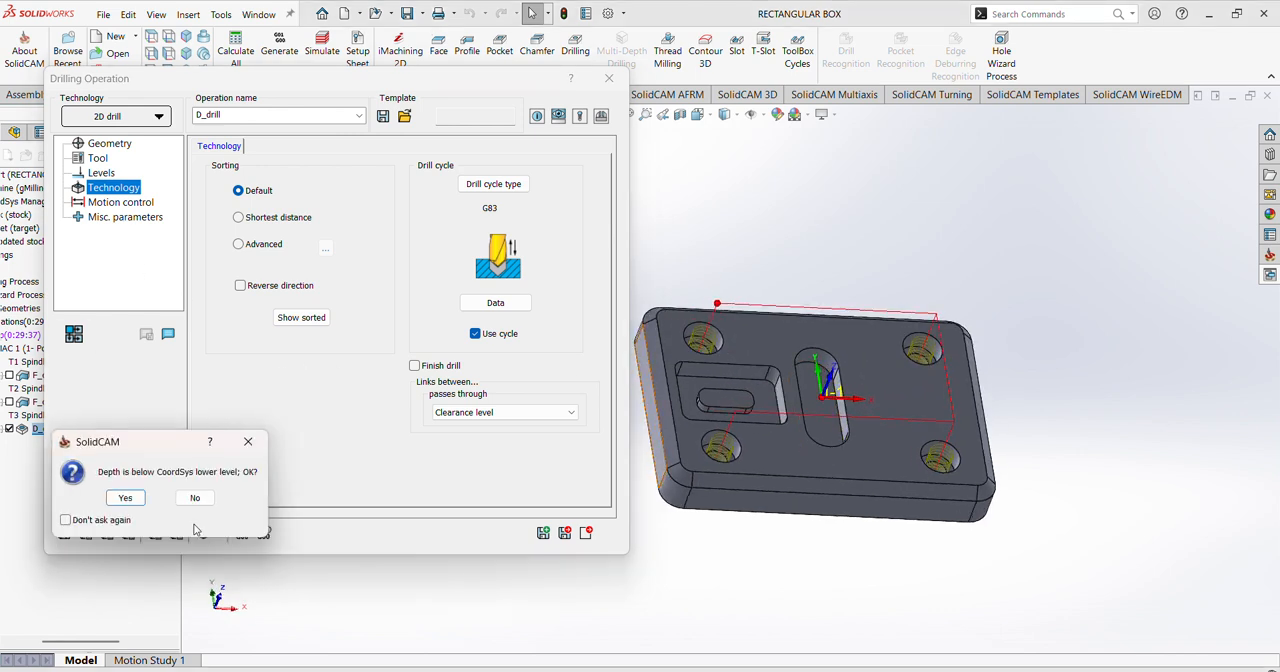
click(125, 503)
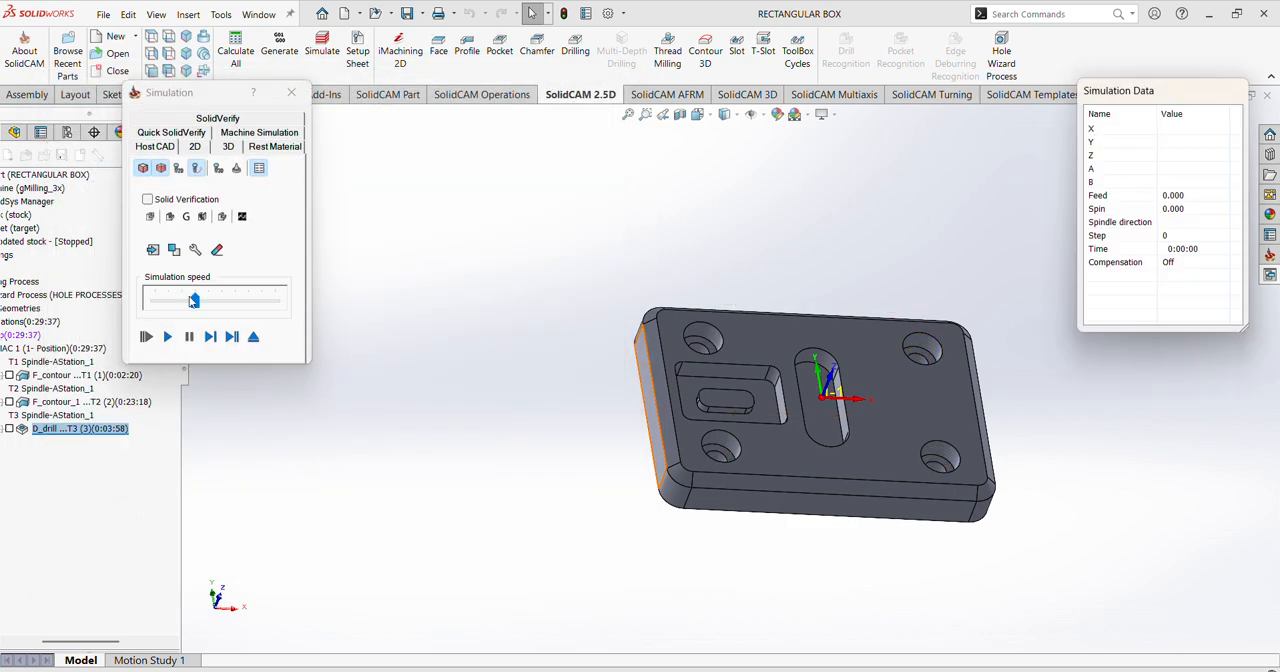
click(219, 121)
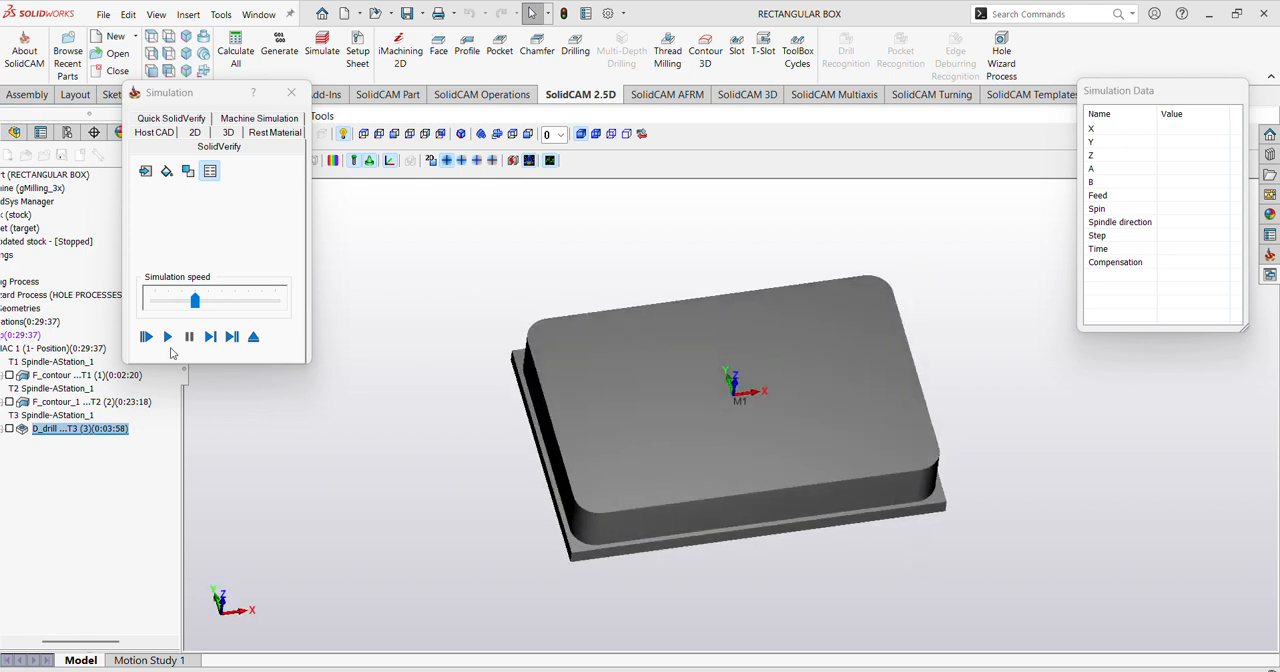
click(166, 304)
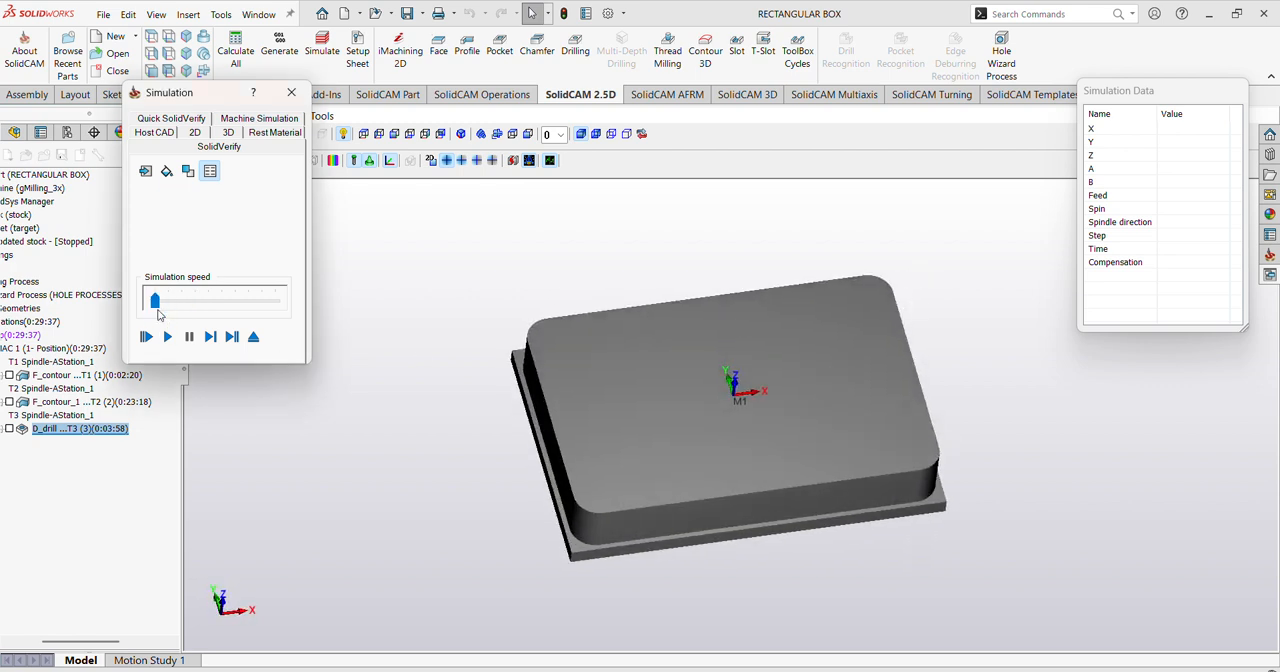
click(167, 338)
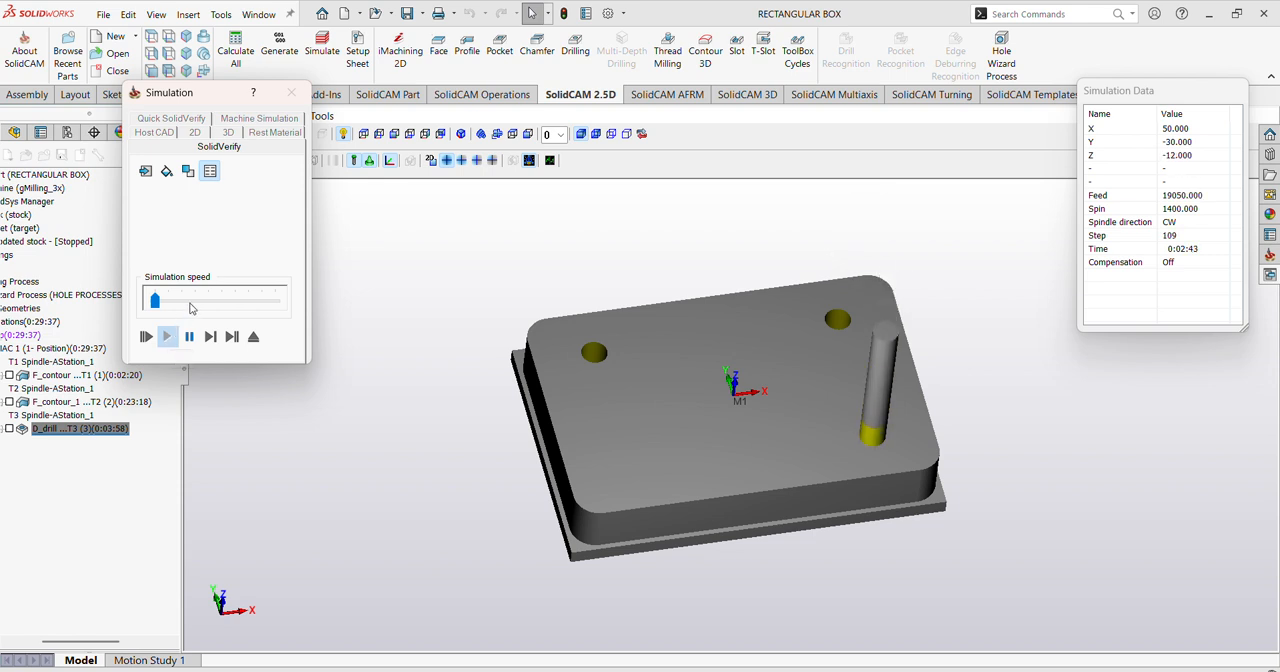
click(193, 305)
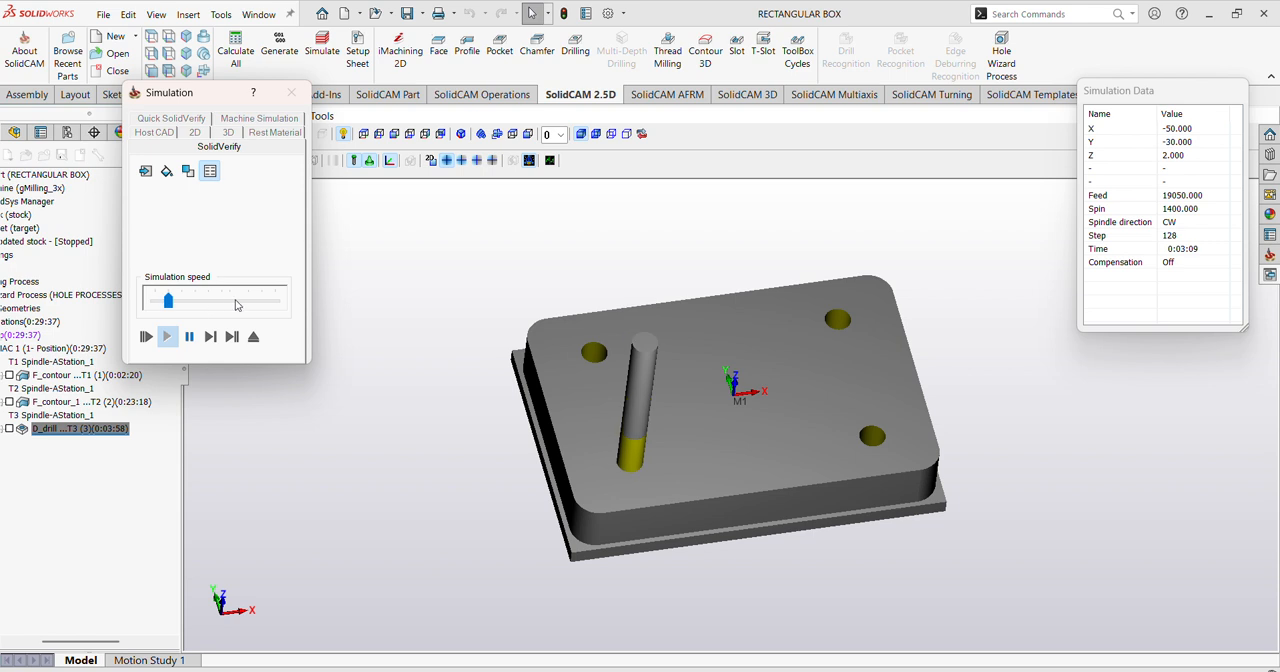
click(237, 305)
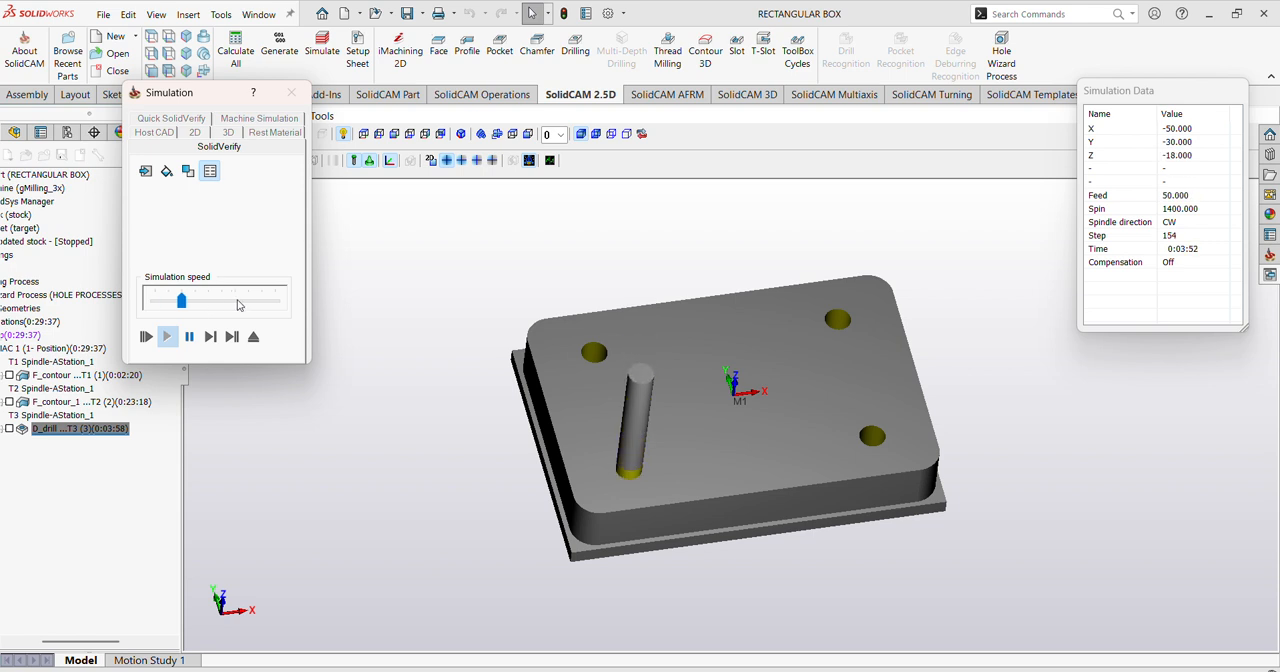